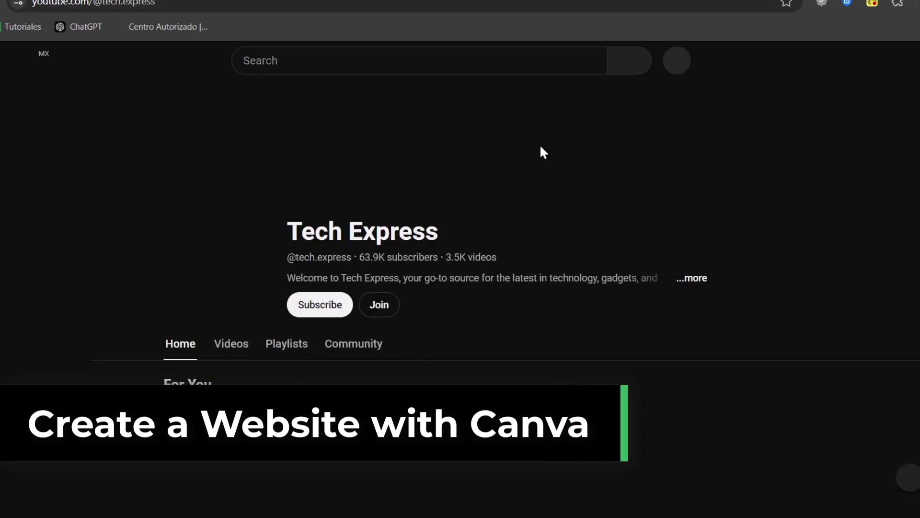
Step: Look over the Tech Express YouTube channel and the published Tech Express example website
scroll(490, 246, "down", 5)
scroll(490, 245, "down", 5)
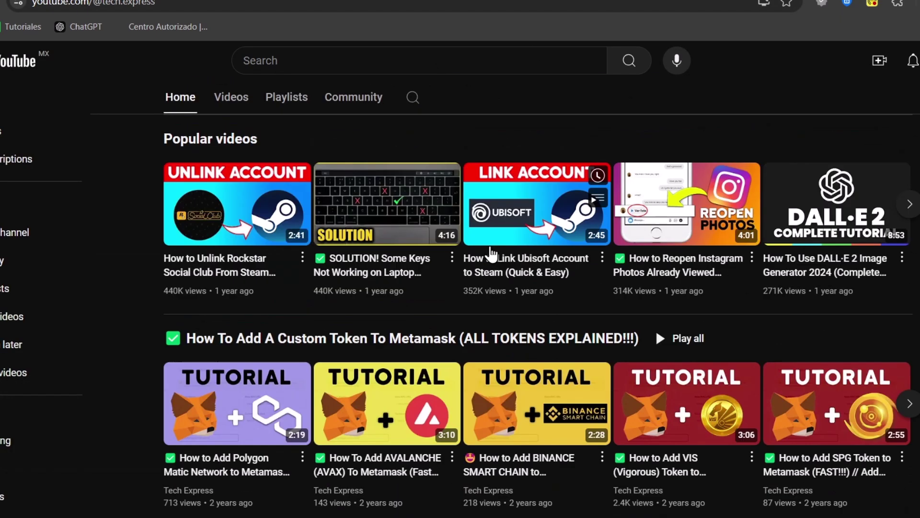
scroll(490, 245, "up", 15)
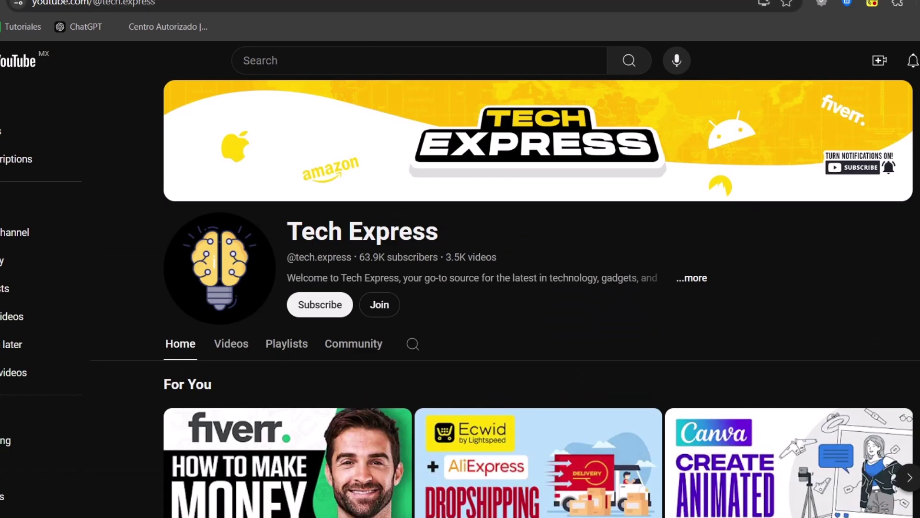
key("ctrl+Tab")
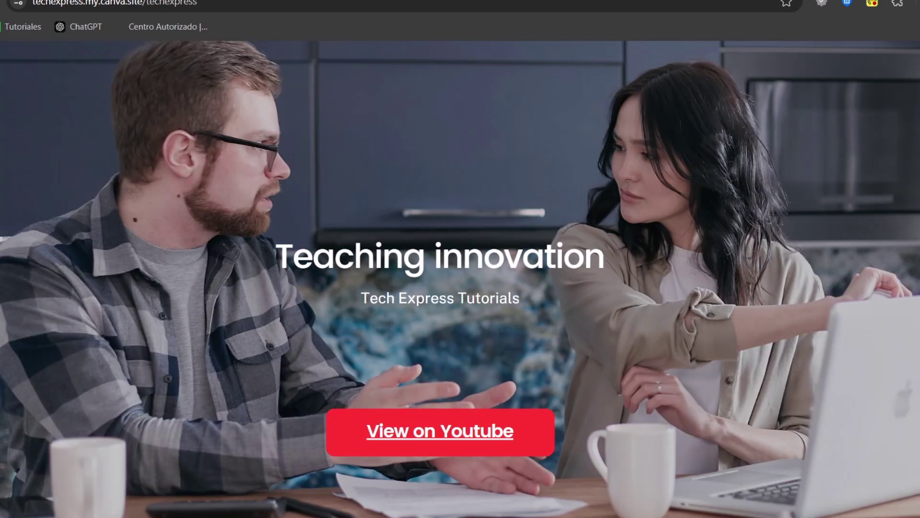
scroll(575, 386, "down", 5)
scroll(576, 387, "up", 5)
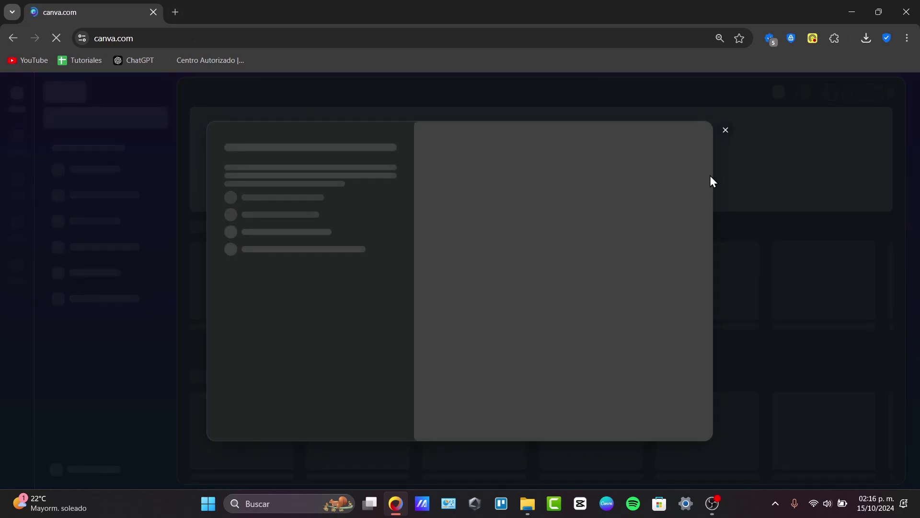
Step: Dismiss the welcome pop-up on the Canva home page and check the signed-in account's menu
left_click(724, 132)
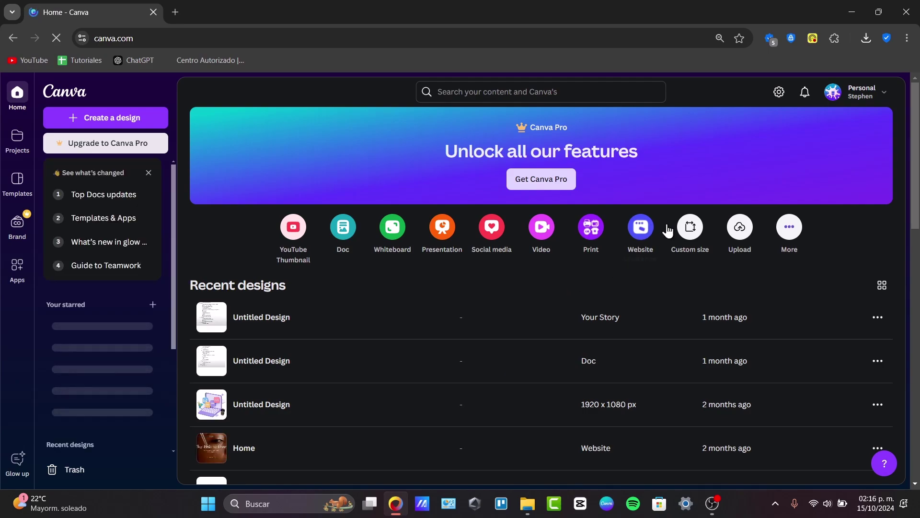
left_click(883, 96)
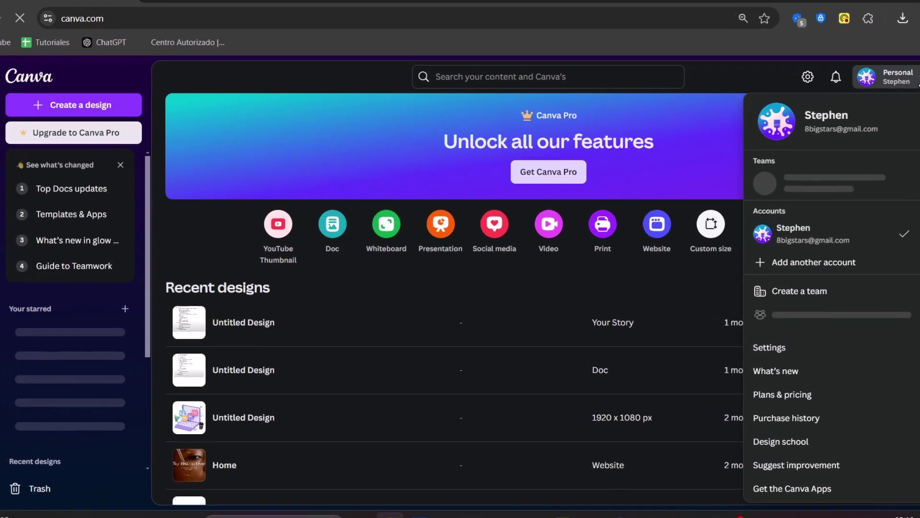
left_click(788, 107)
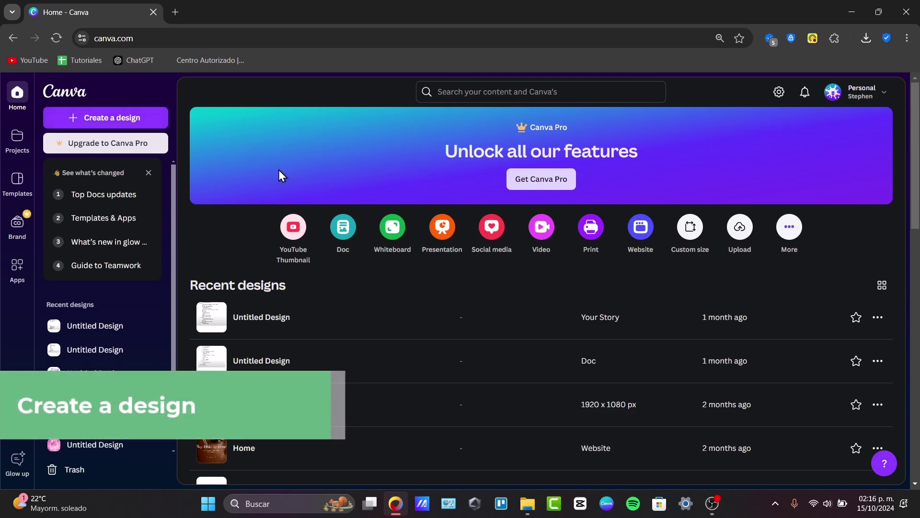
Step: Create a new blank Website design and title it "Tech Express Website"
left_click(643, 252)
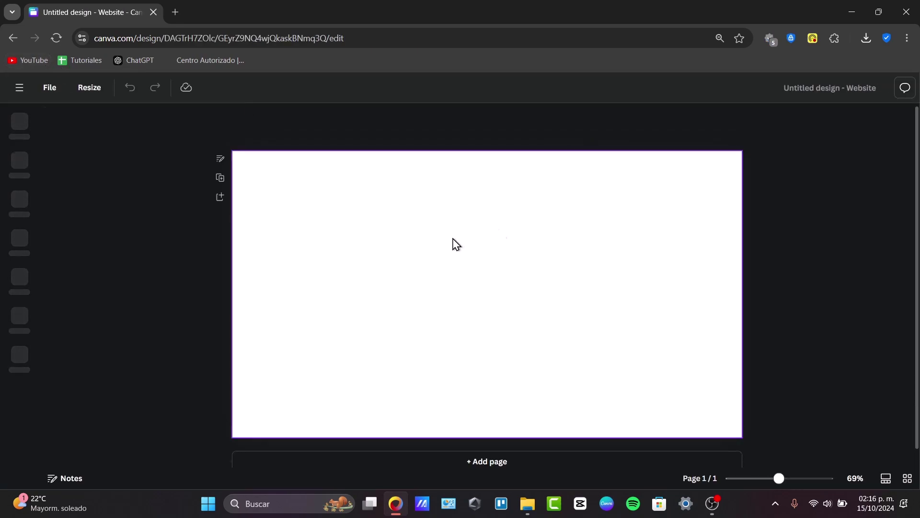
left_click(604, 197)
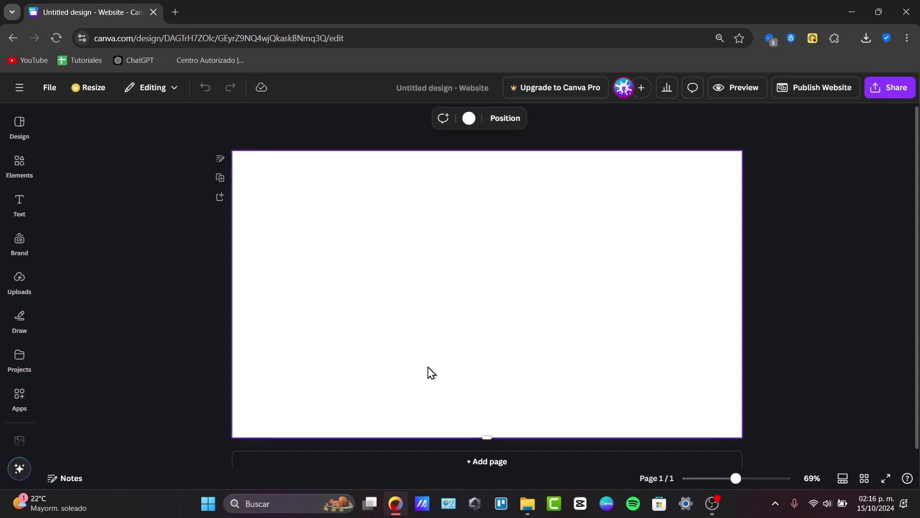
key("Escape")
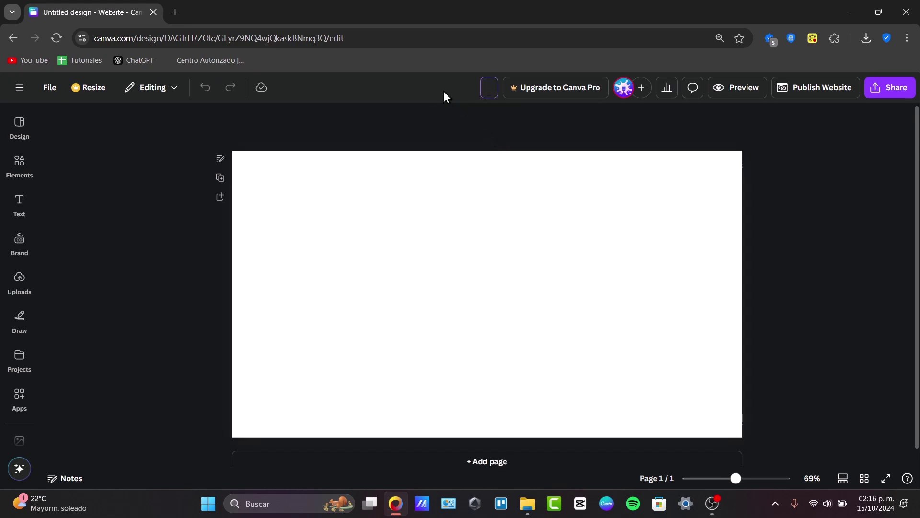
type("Tech Express Website")
left_click(499, 168)
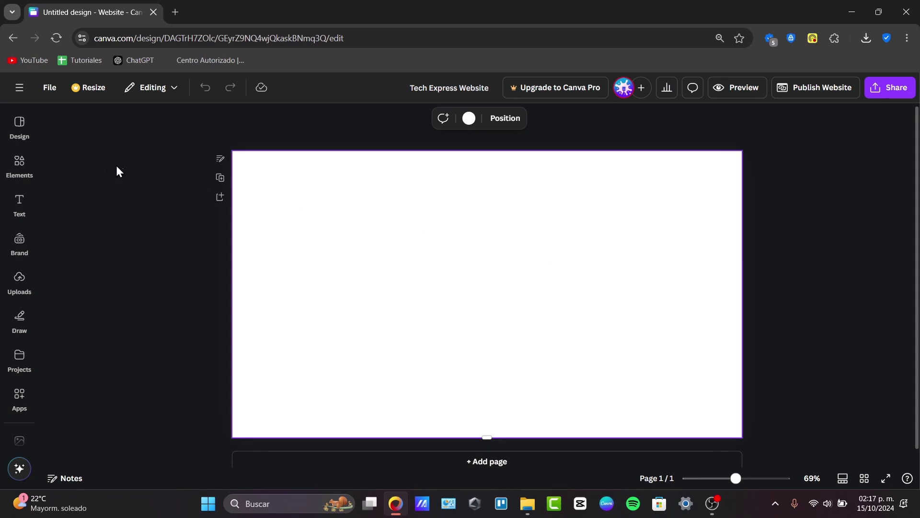
Step: Look through the available website templates, layouts and styles
left_click(20, 125)
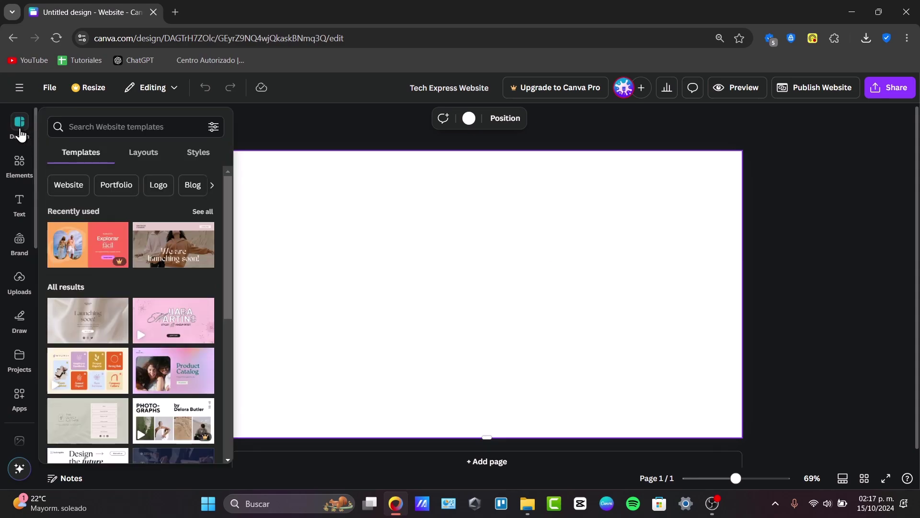
scroll(146, 224, "down", 10)
left_click(157, 153)
scroll(153, 253, "down", 5)
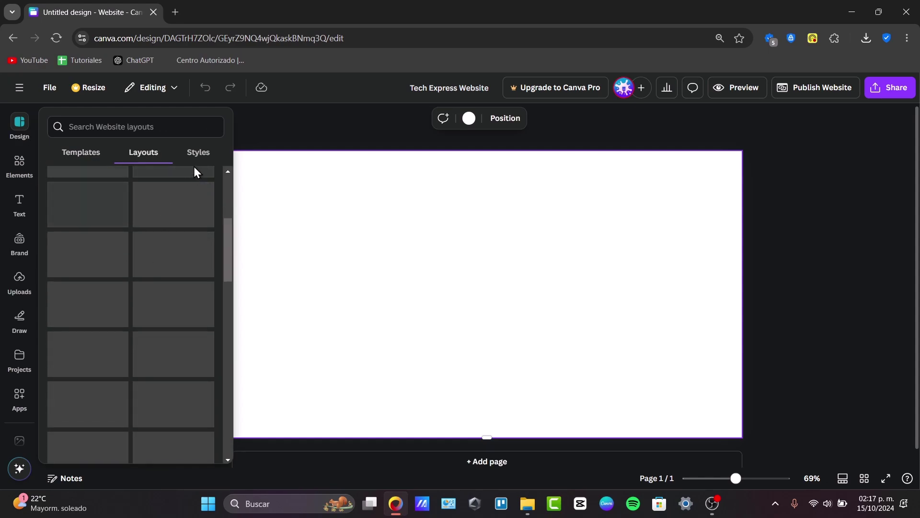
left_click(199, 153)
scroll(162, 236, "down", 3)
scroll(162, 235, "up", 4)
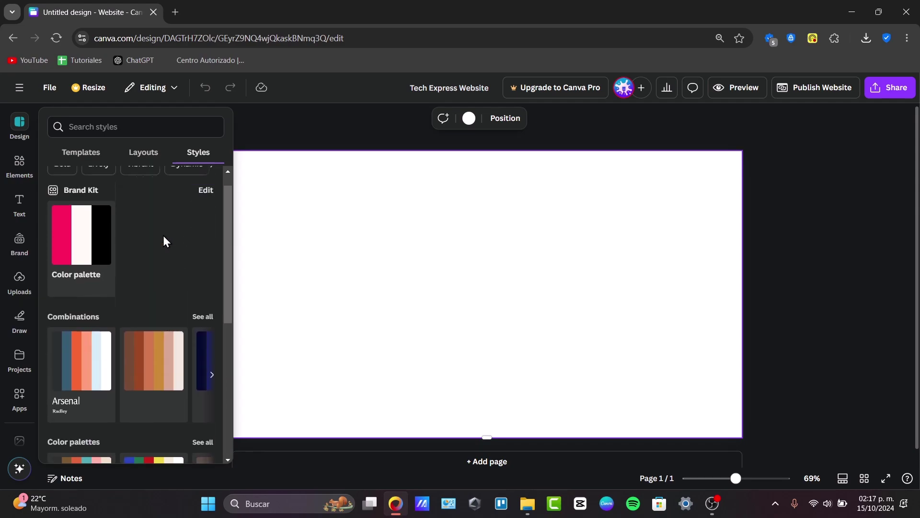
Step: Look through the available elements, the text options and the other editor tools
left_click(19, 163)
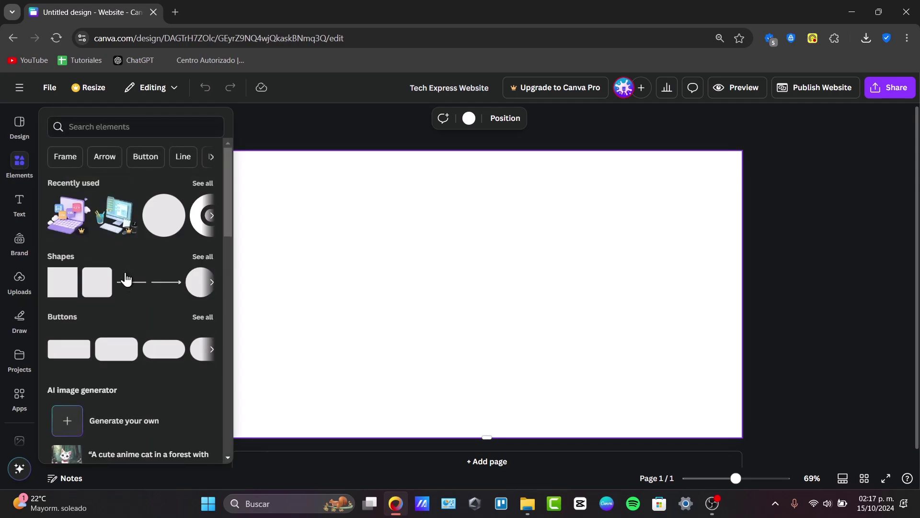
scroll(134, 339, "down", 4)
scroll(158, 302, "down", 4)
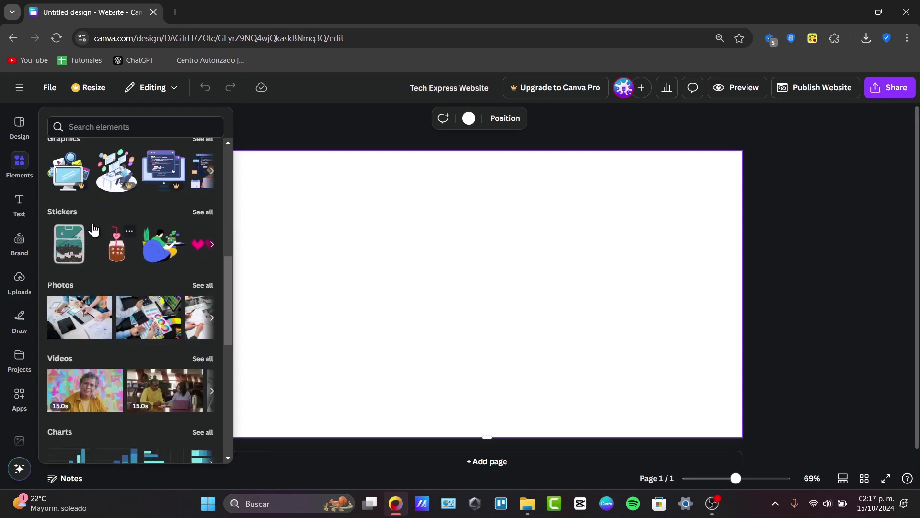
left_click(18, 203)
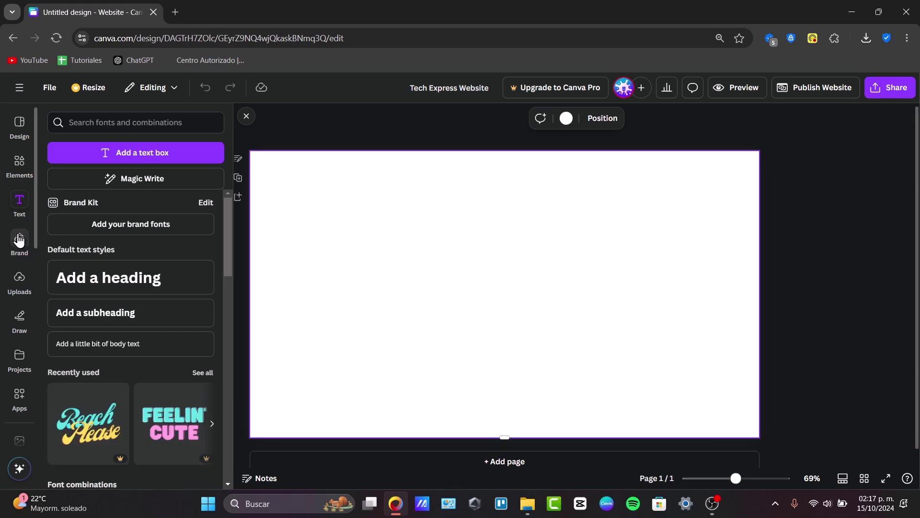
scroll(18, 378, "down", 7)
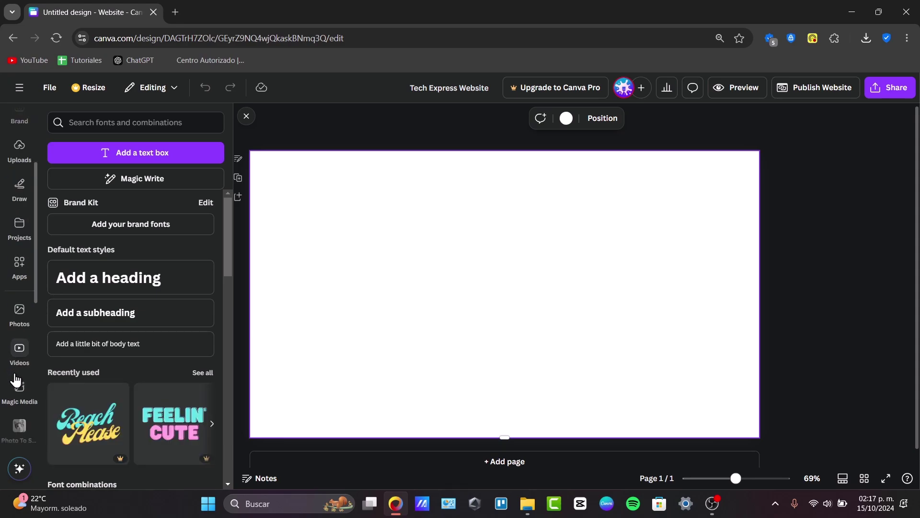
scroll(22, 428, "up", 7)
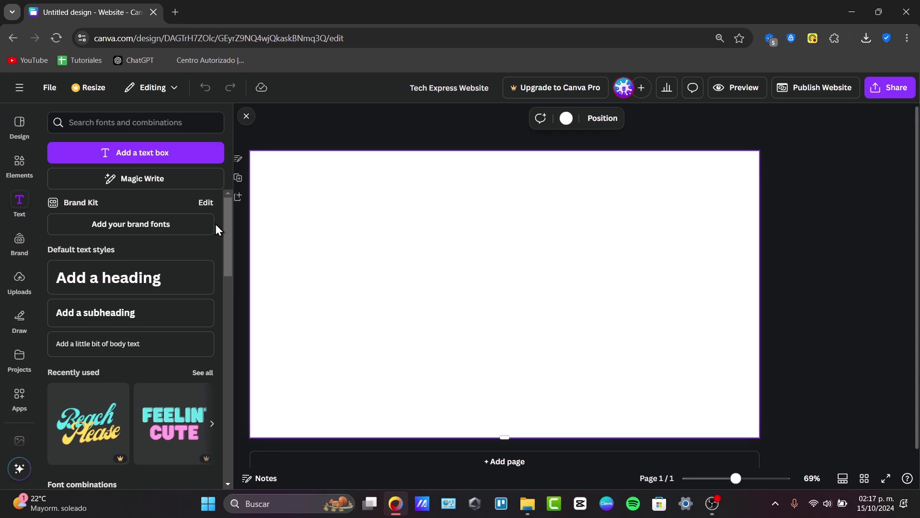
Step: Search the website templates for "landing page"
left_click(18, 126)
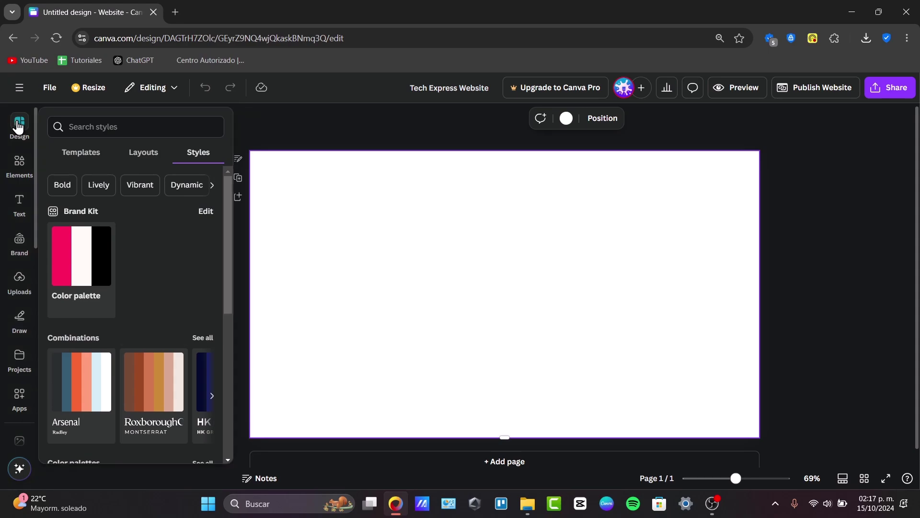
left_click(82, 153)
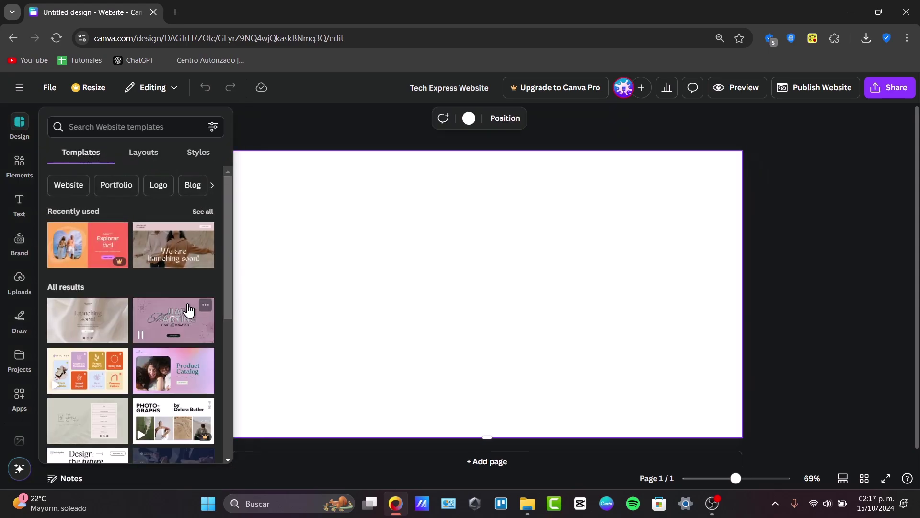
left_click(106, 133)
type("landing page")
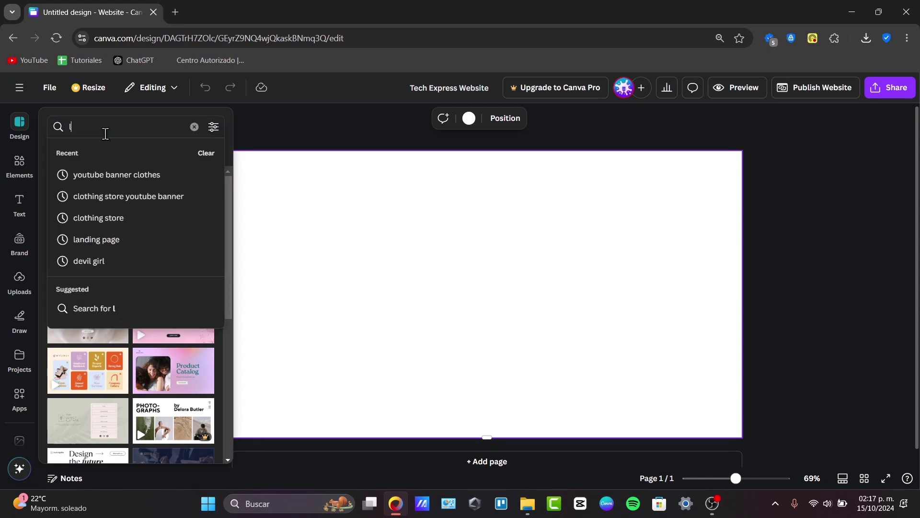
key("Return")
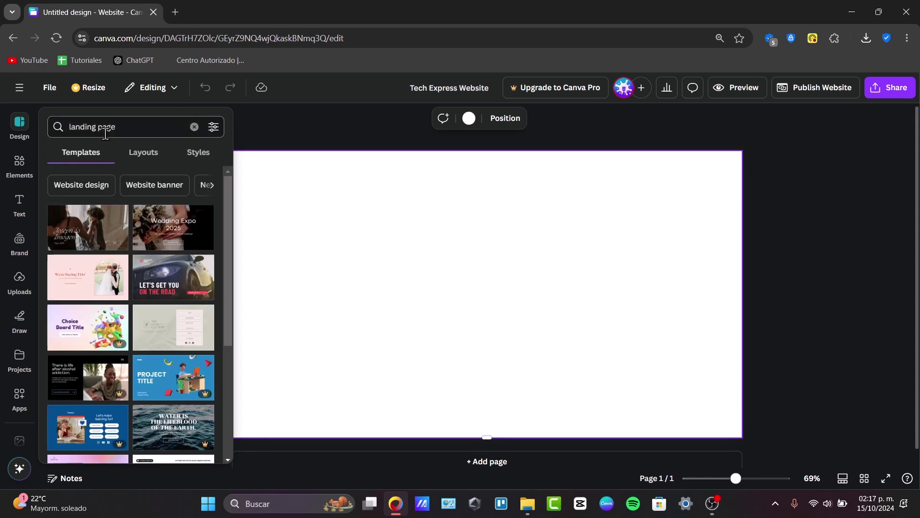
Step: Compare the landing page templates and examine the pages of the Sales Company Website template, then return to the template list
mouse_move(96, 295)
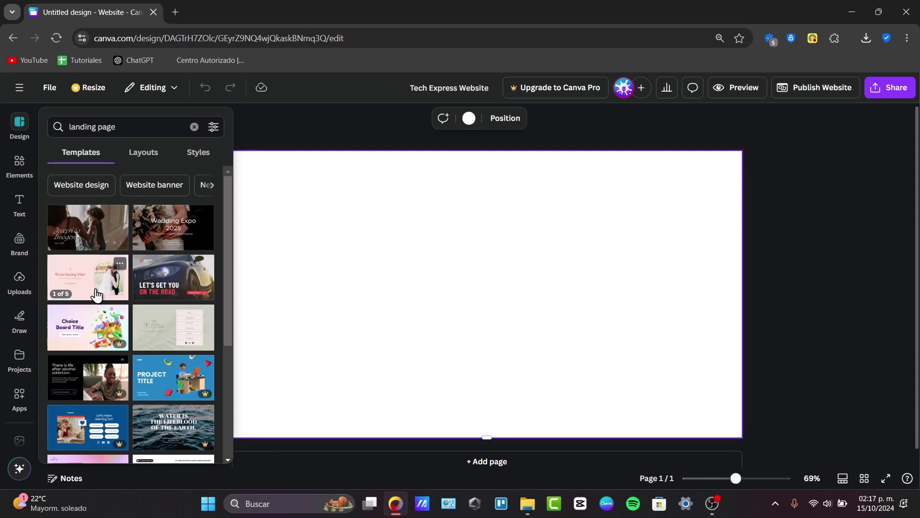
mouse_move(106, 326)
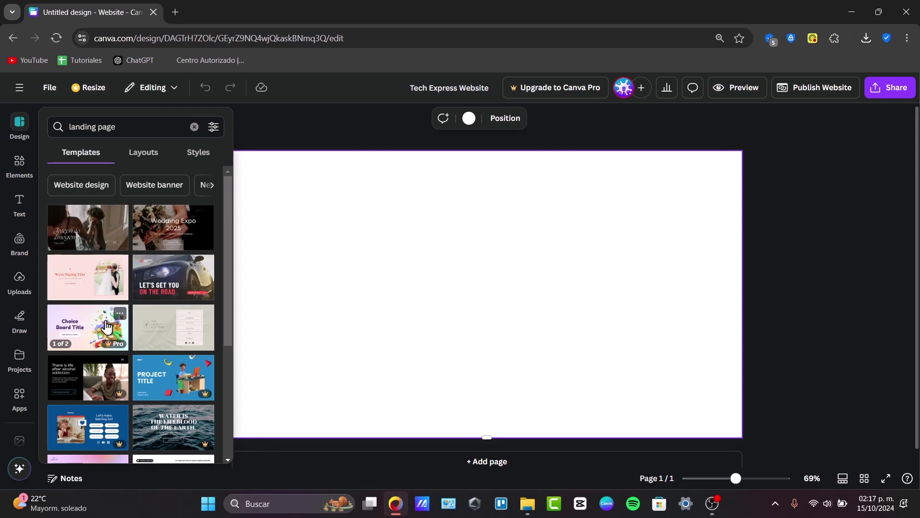
mouse_move(197, 287)
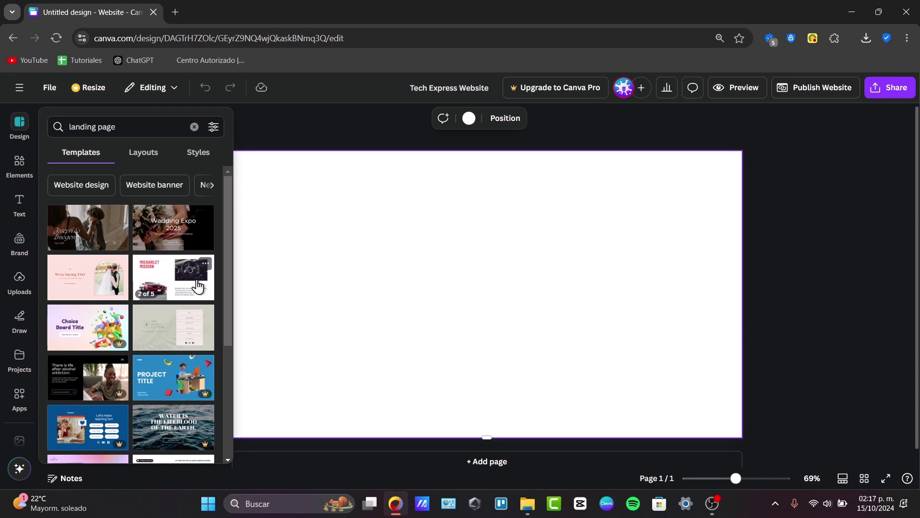
scroll(122, 228, "down", 4)
mouse_move(159, 294)
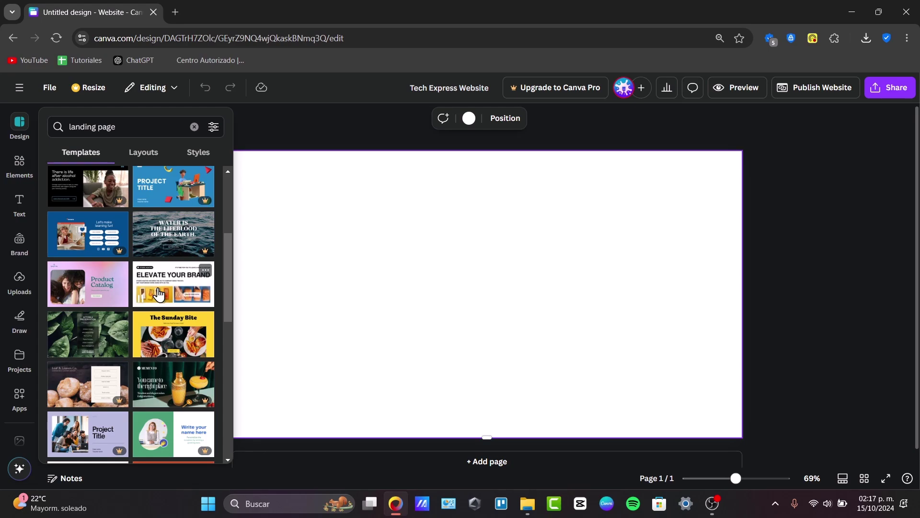
left_click(158, 293)
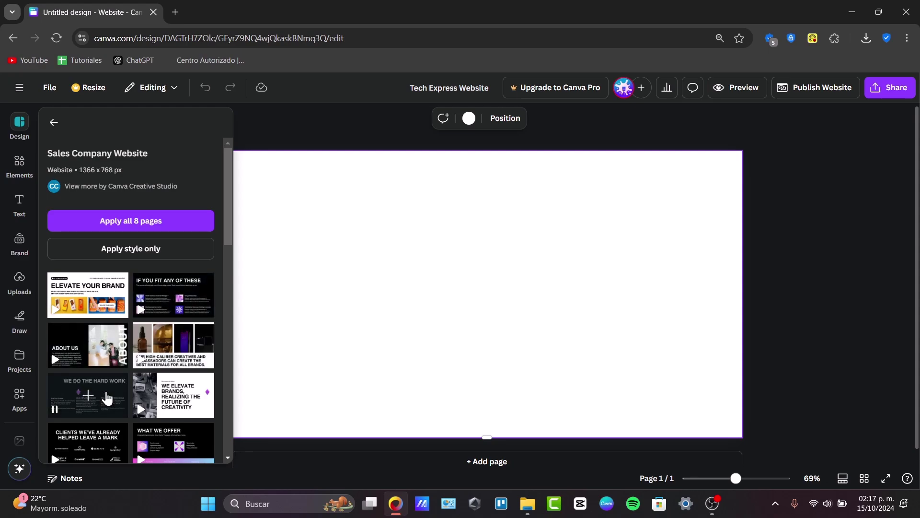
scroll(158, 405, "down", 5)
scroll(96, 268, "up", 5)
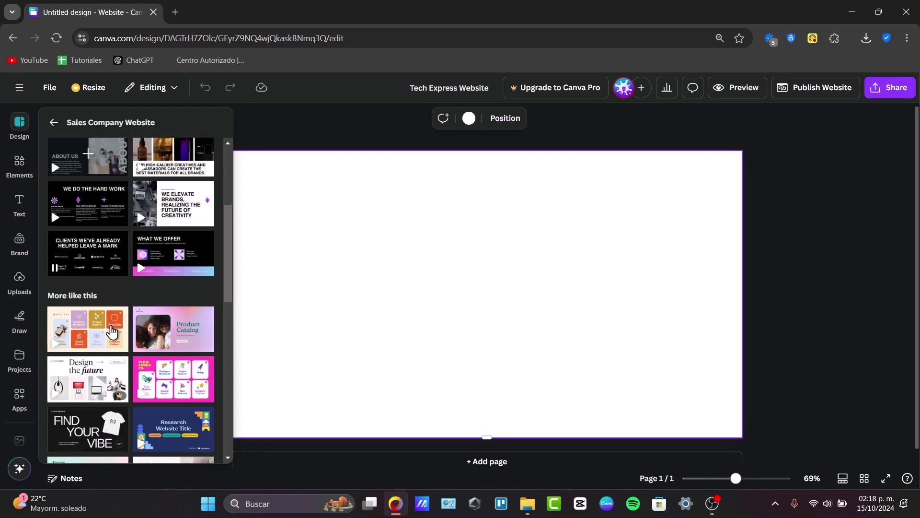
left_click(54, 122)
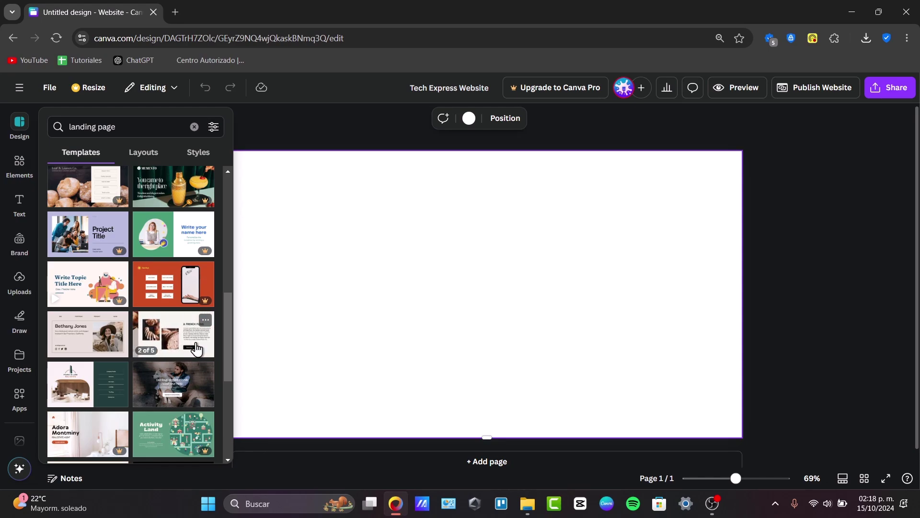
Step: Apply all 6 pages of the White and Black Simple Light Animal Charity Non-Profit Website template to the design
left_click(195, 390)
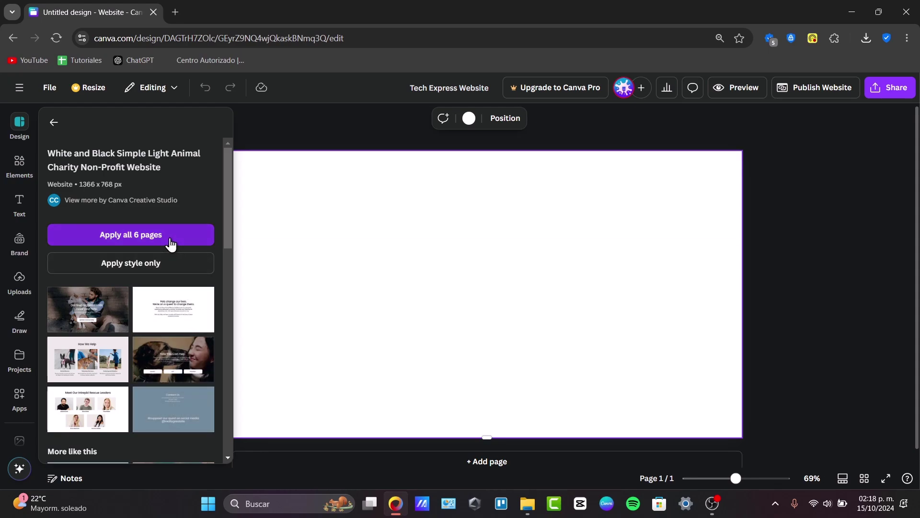
left_click(170, 242)
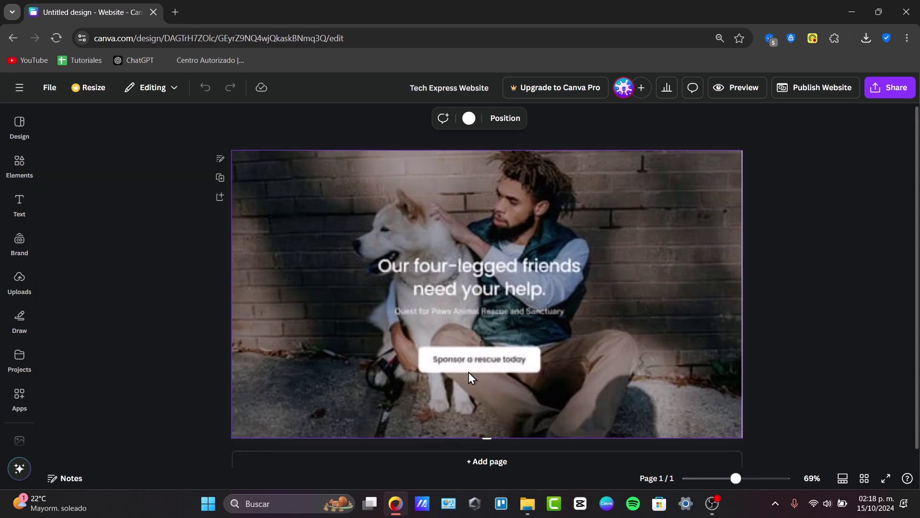
scroll(562, 268, "down", 15)
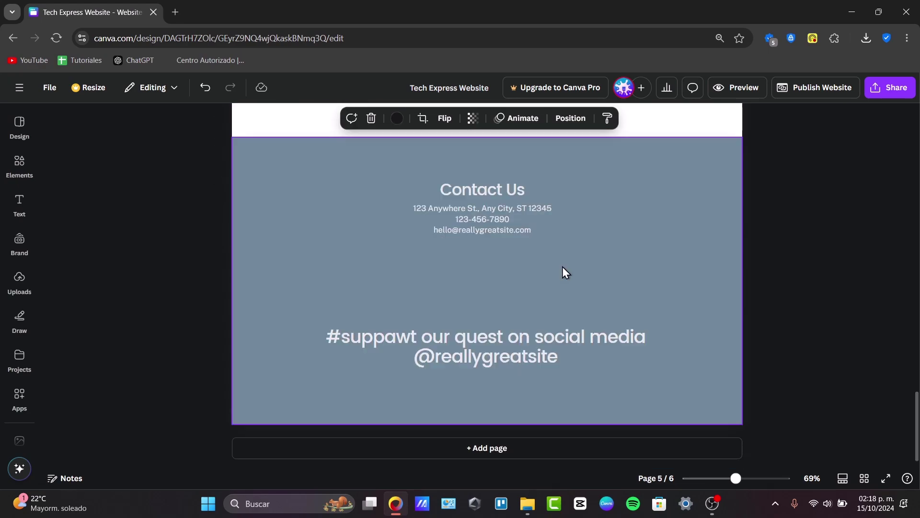
scroll(562, 266, "up", 15)
scroll(562, 266, "down", 5)
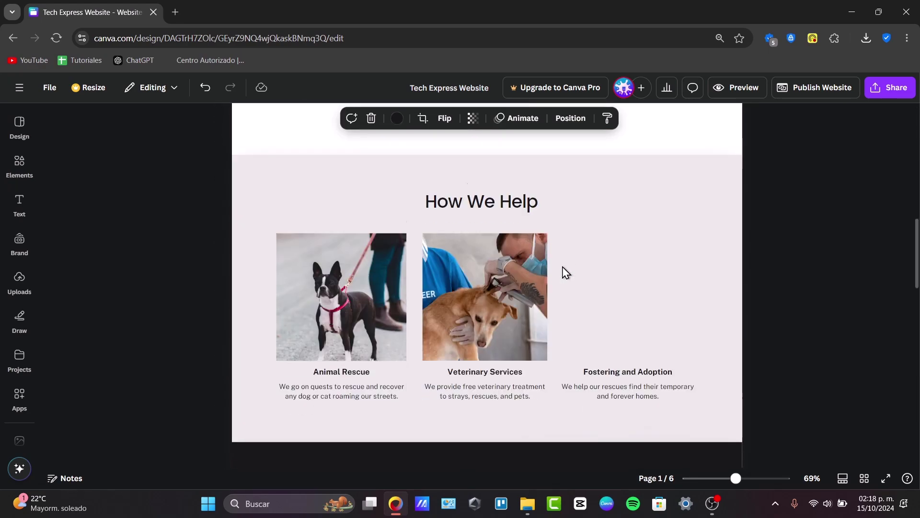
scroll(563, 267, "down", 10)
scroll(563, 266, "up", 15)
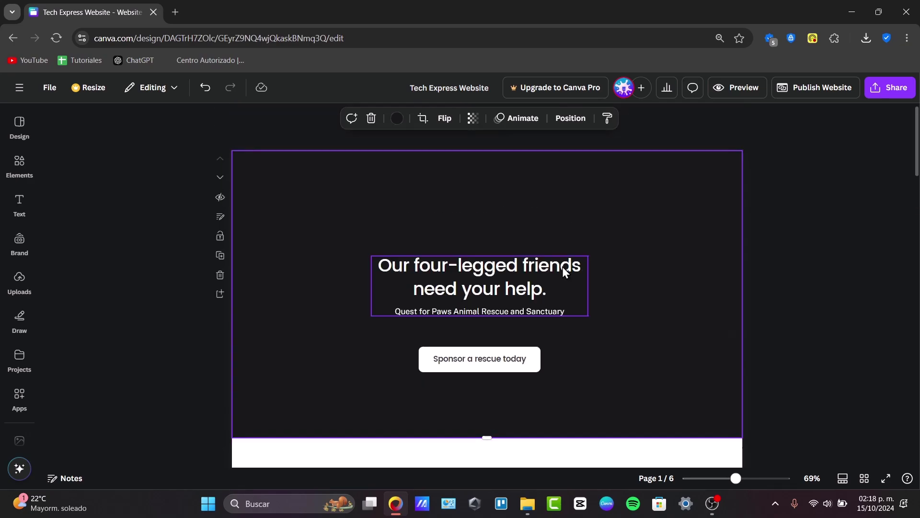
Step: Look through the applied template's pages from the hero down to the donation section
left_click(379, 199)
scroll(355, 199, "down", 4)
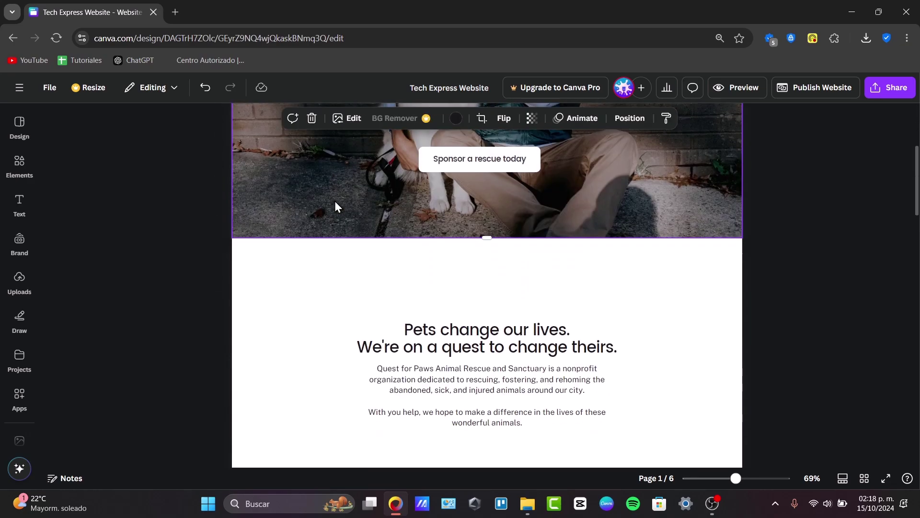
left_click(313, 250)
scroll(312, 249, "up", 4)
scroll(312, 248, "down", 10)
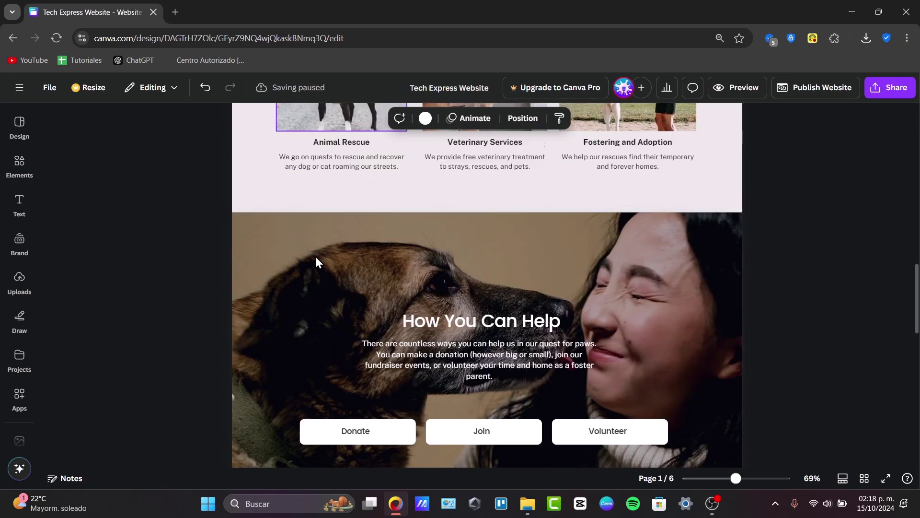
scroll(316, 257, "up", 5)
scroll(318, 255, "up", 6)
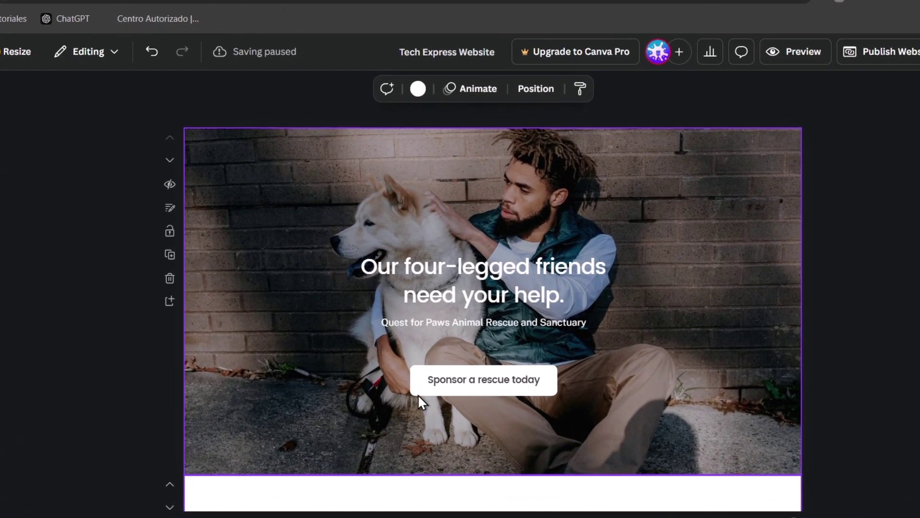
left_click(797, 51)
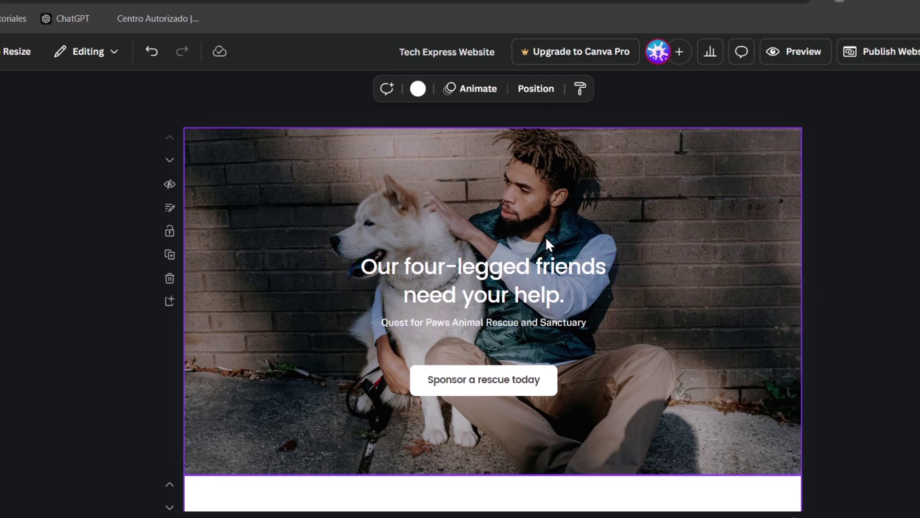
Step: Search the element photos for "explainer" and replace the hero background with the photo of a man and woman talking beside a laptop
left_click(580, 231)
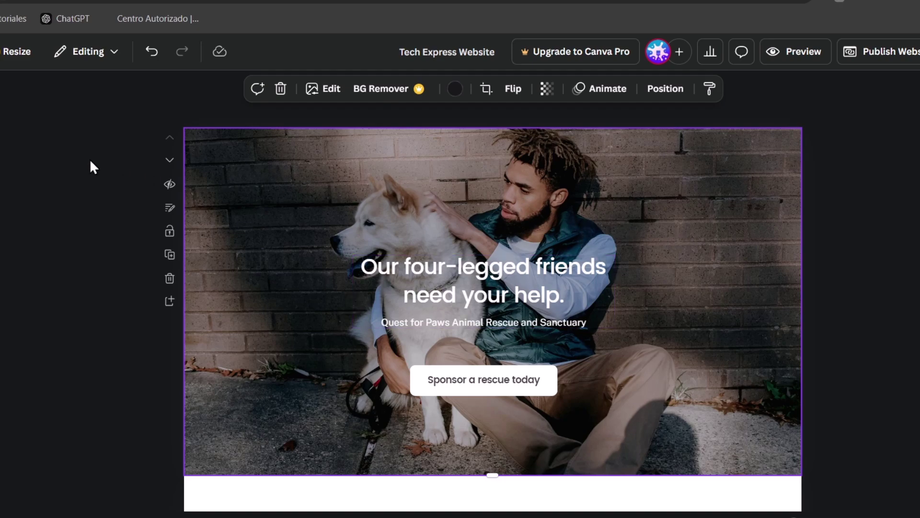
left_click(1, 144)
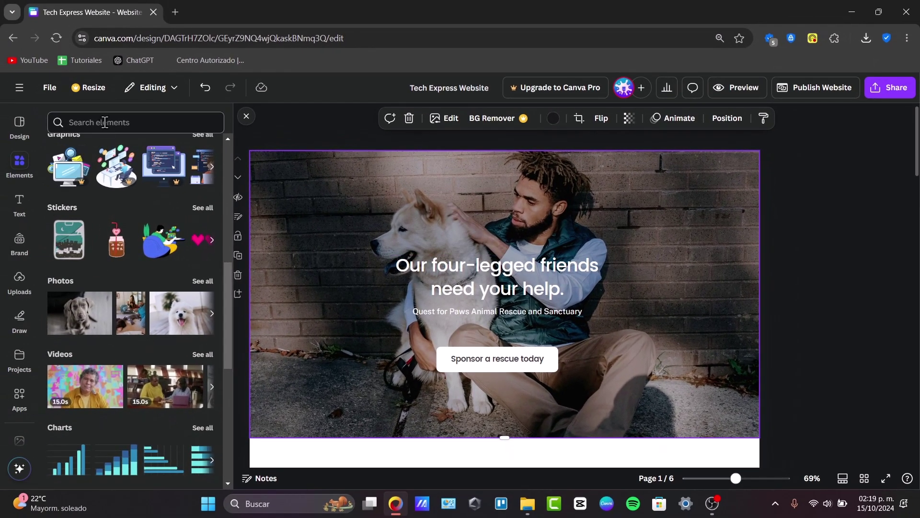
left_click(30, 93)
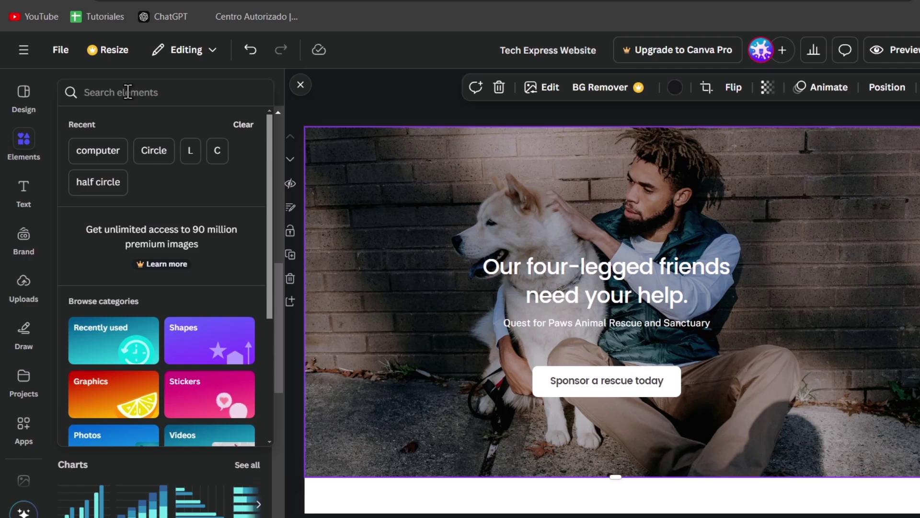
type("expla")
key("BackSpace")
type("lainer")
key("Return")
left_click_drag(211, 254, 347, 266)
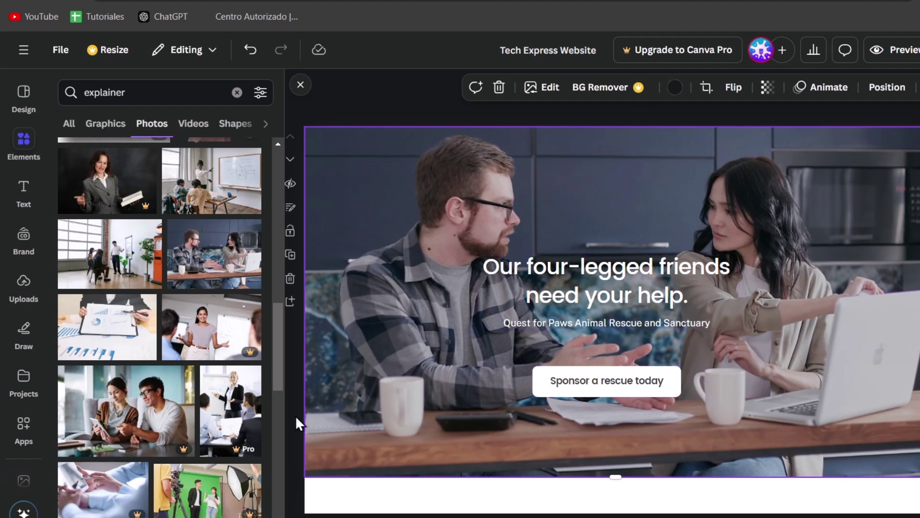
Step: Set the hero headline to "Teaching innovation", the subtitle to "Tech Express Tutorials" and the button text to "View on Youtube"
double_click(584, 274)
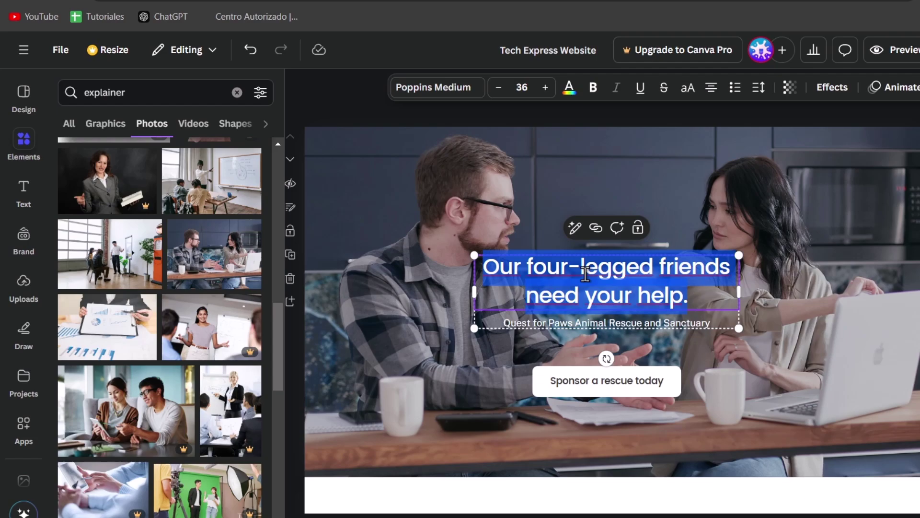
type("Teaching innovation")
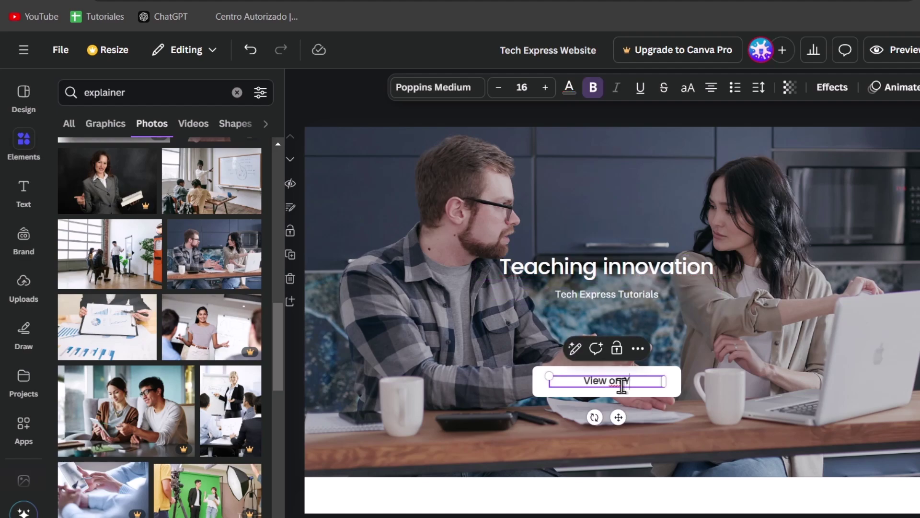
type("Youtube")
left_click(726, 388)
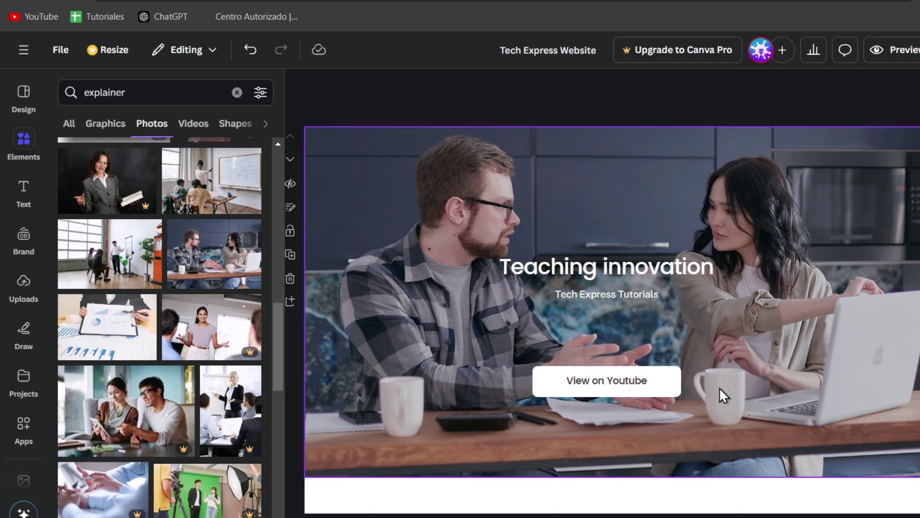
Step: Recolor the hero button's text white and its background solid red
left_click(671, 385)
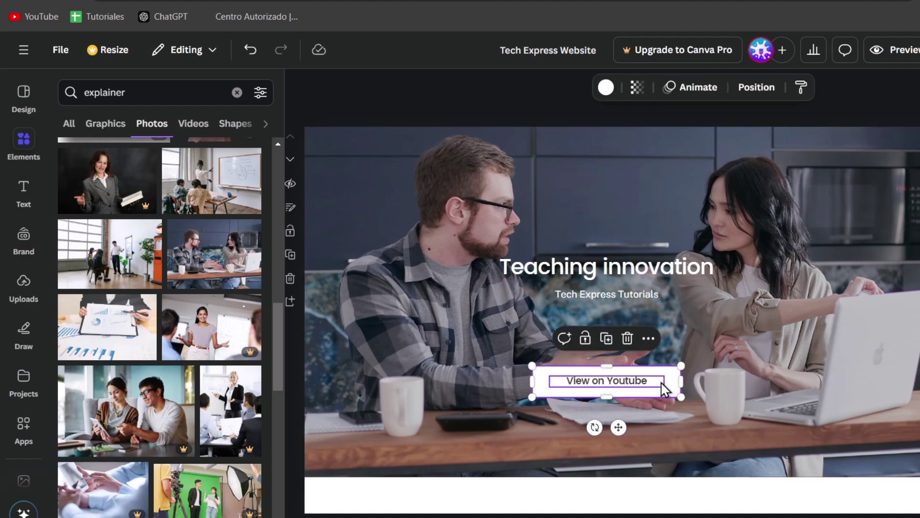
left_click(628, 386)
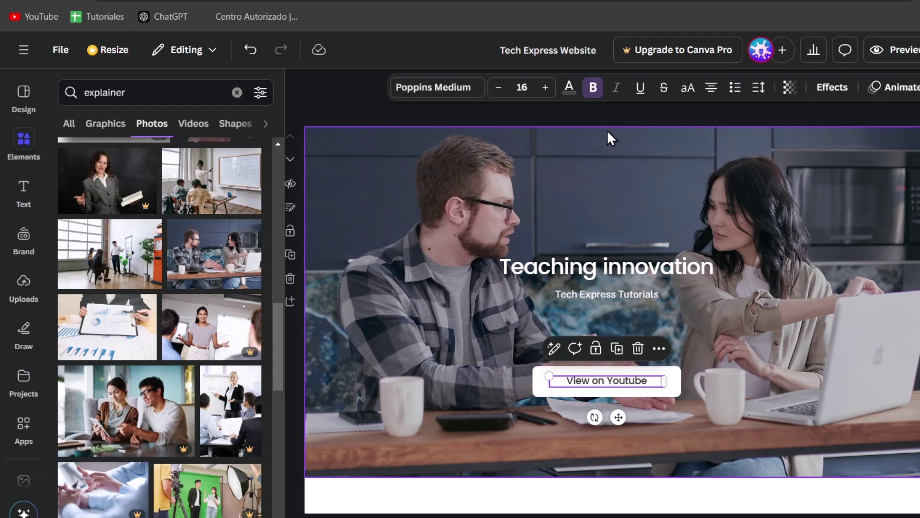
left_click(575, 94)
left_click(245, 191)
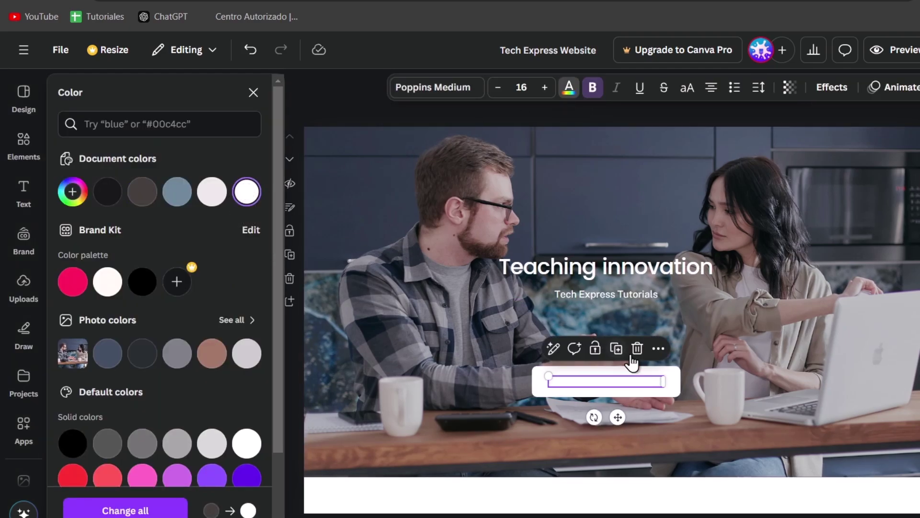
key("Escape")
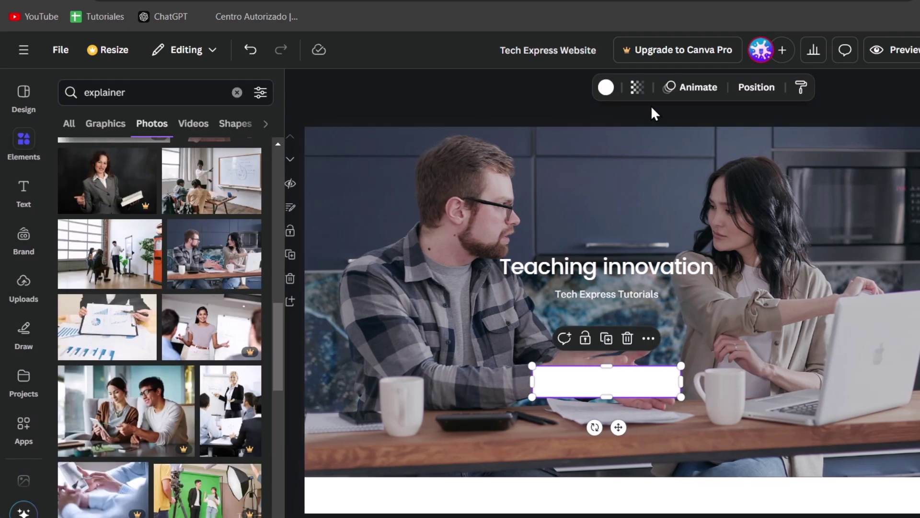
left_click(606, 88)
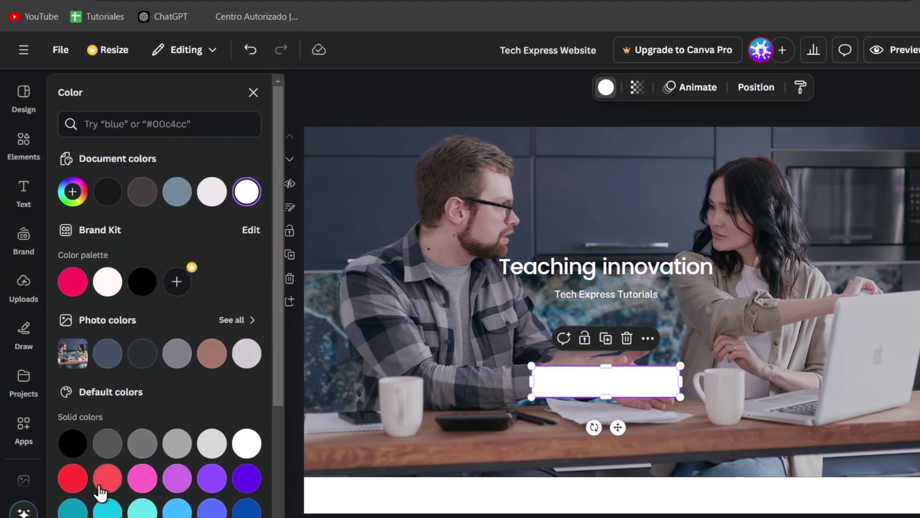
left_click(72, 478)
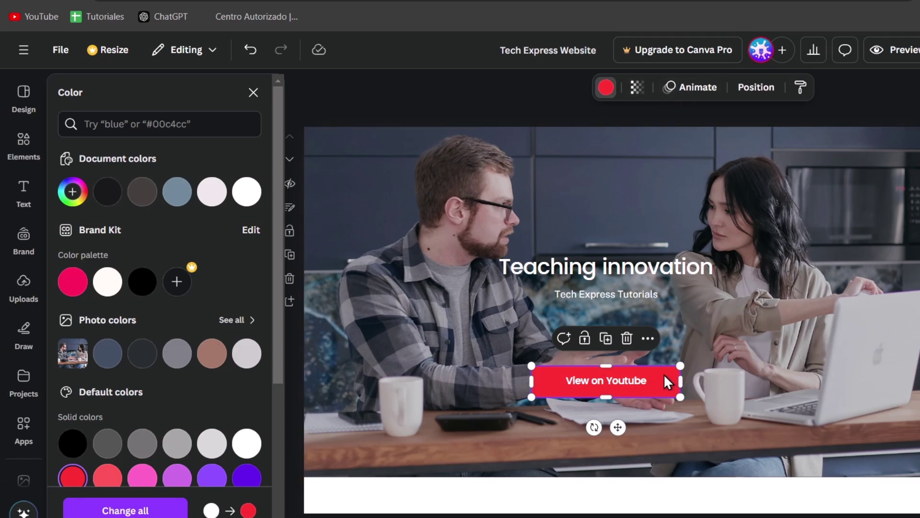
Step: Increase the hero button text's font size to 19
left_click(632, 388)
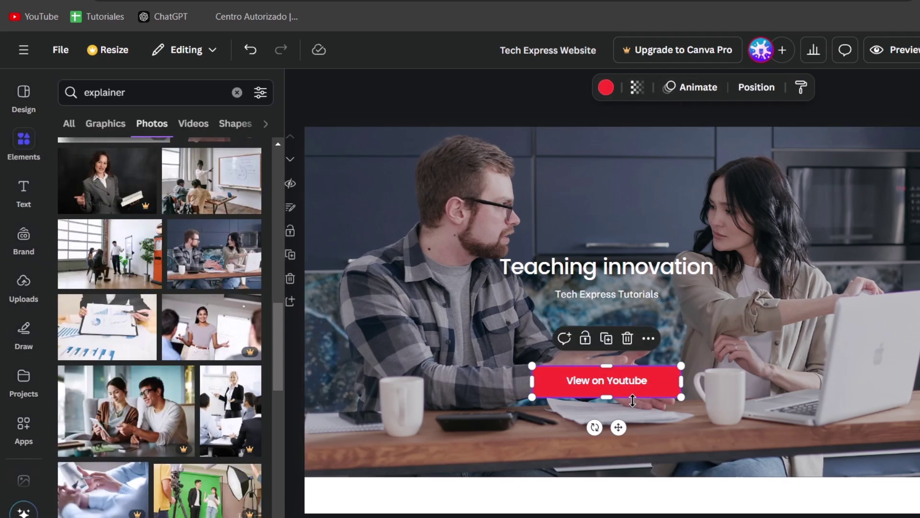
left_click(662, 380)
key("Escape")
left_click(673, 384)
left_click(625, 378)
key("ctrl+shift+period")
key("ctrl+shift+period")
key("ctrl+shift+period")
key("Escape")
left_click(626, 388)
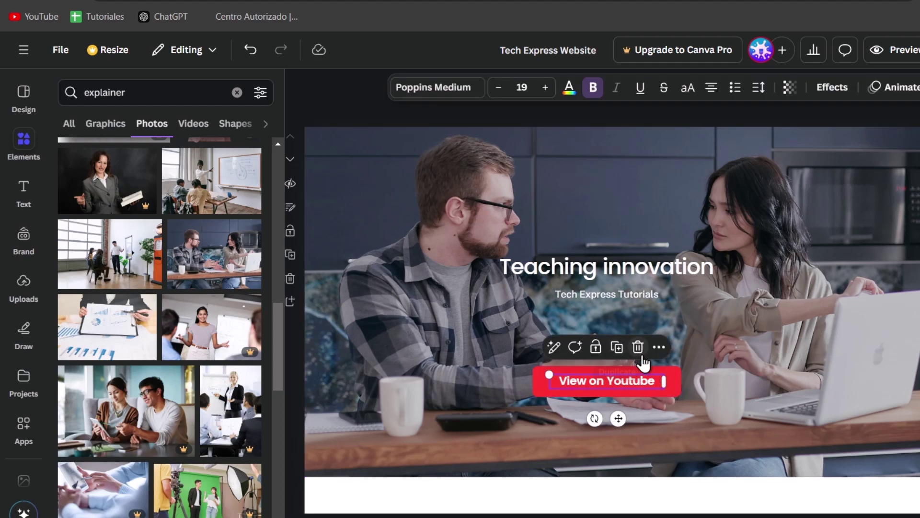
left_click(659, 346)
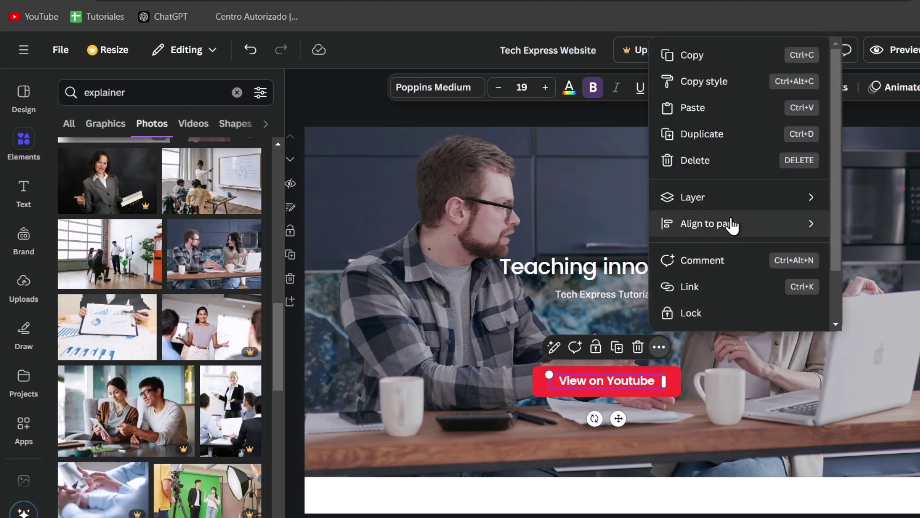
left_click(708, 295)
type("ww")
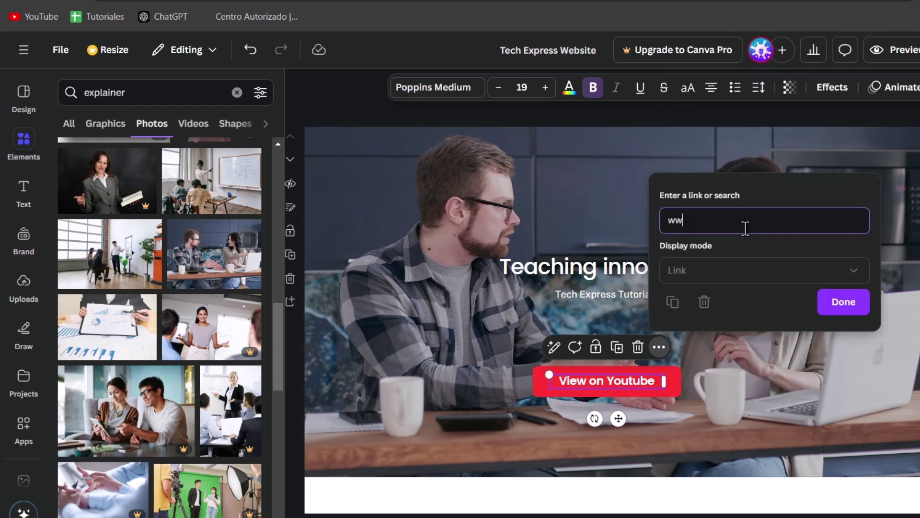
type("w.y")
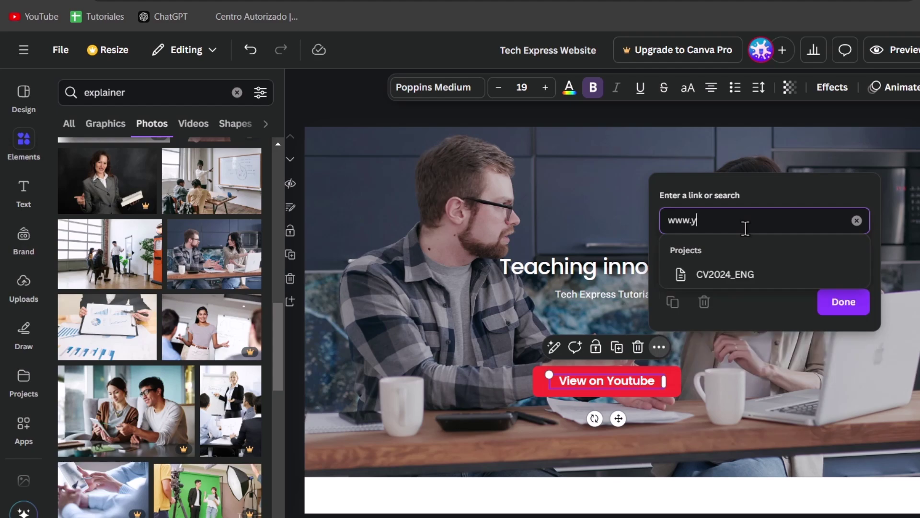
type("outube.com/@tech.express")
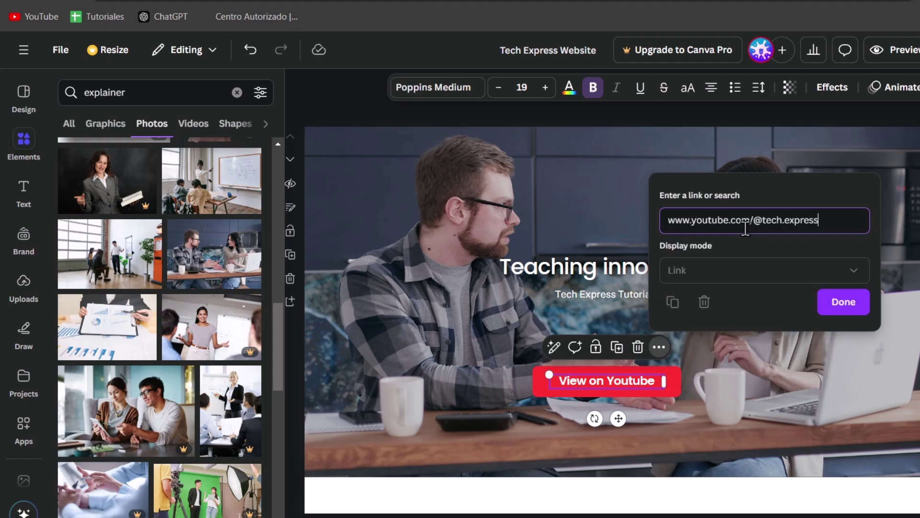
key("Return")
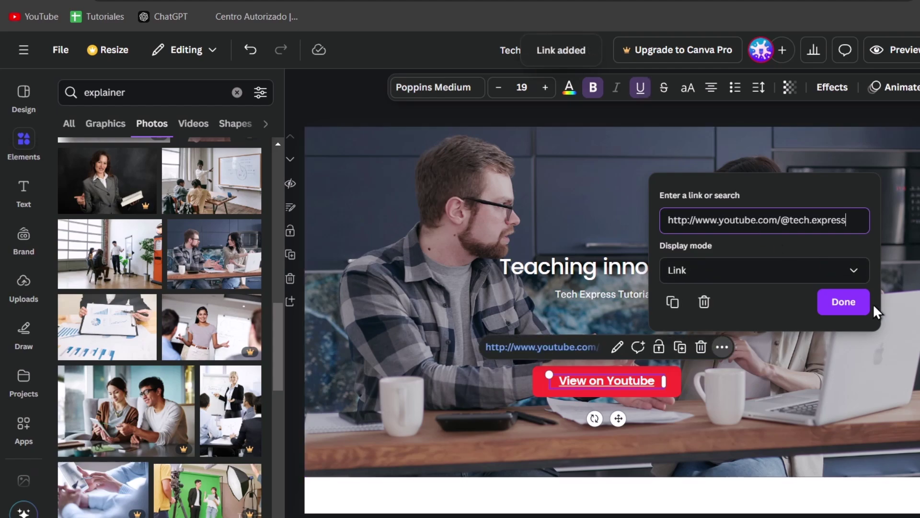
left_click(858, 304)
left_click(782, 432)
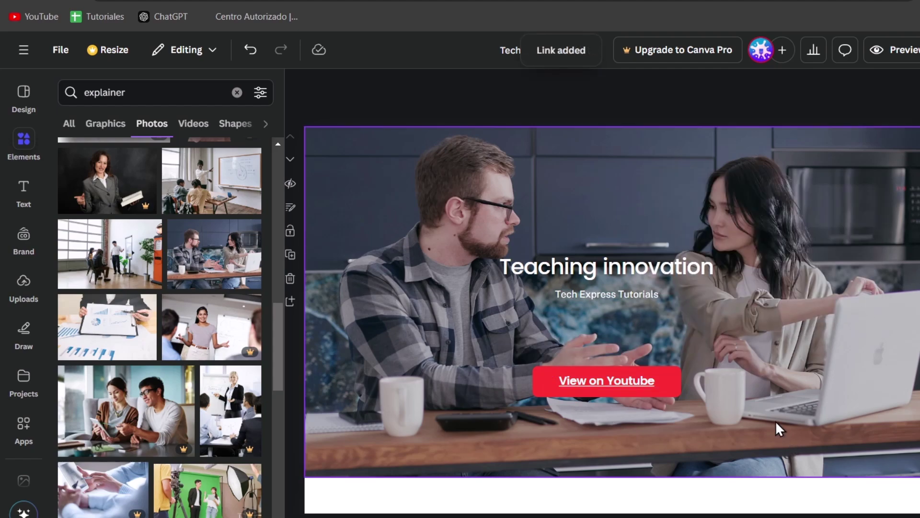
left_click(635, 385)
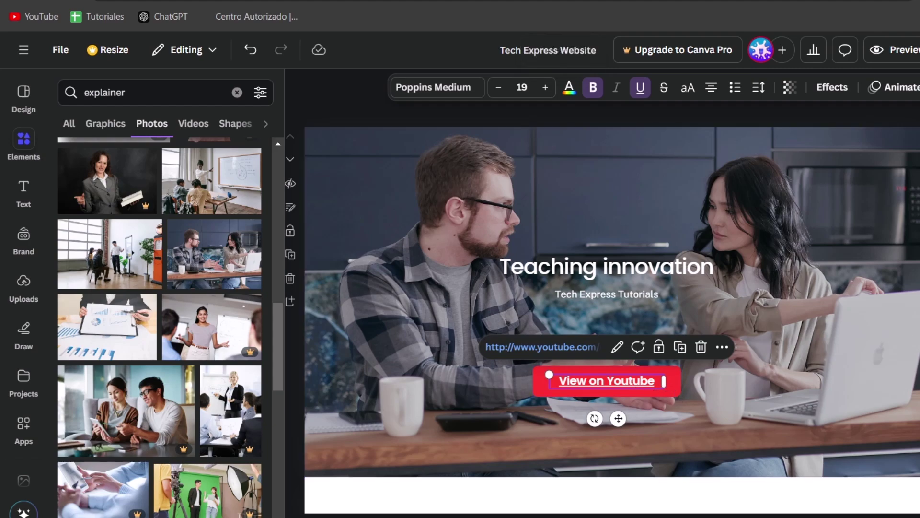
Step: Replace the heading of the introductory text section below the hero with "What is Tech Express"
scroll(796, 343, "down", 10)
scroll(796, 343, "up", 5)
scroll(795, 342, "down", 5)
scroll(795, 343, "up", 5)
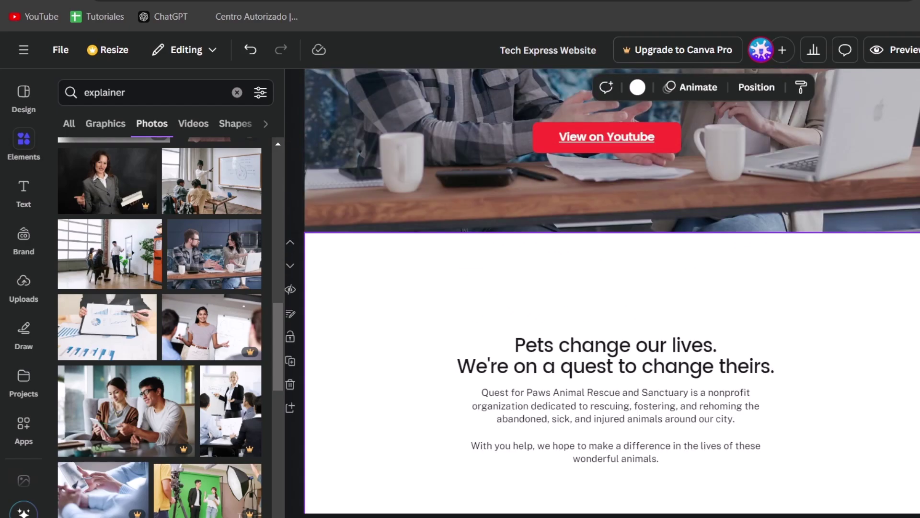
scroll(697, 249, "down", 3)
double_click(696, 248)
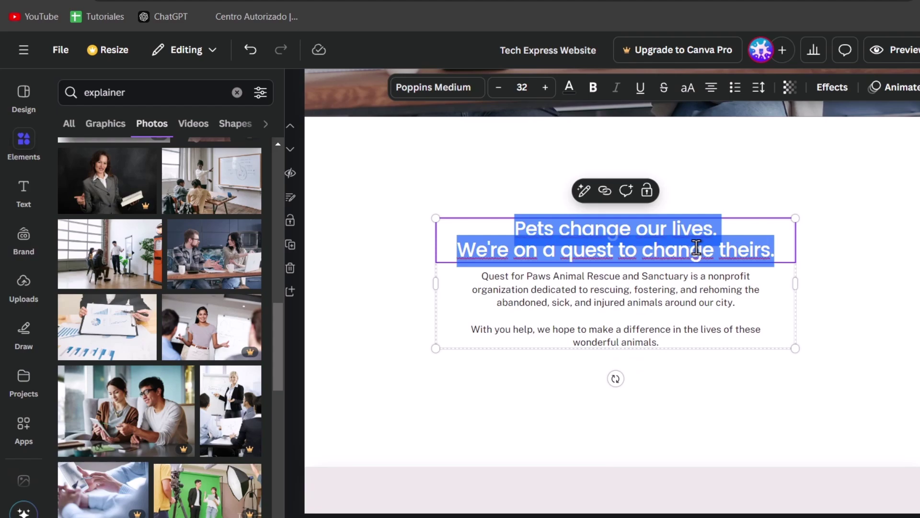
type("What is ")
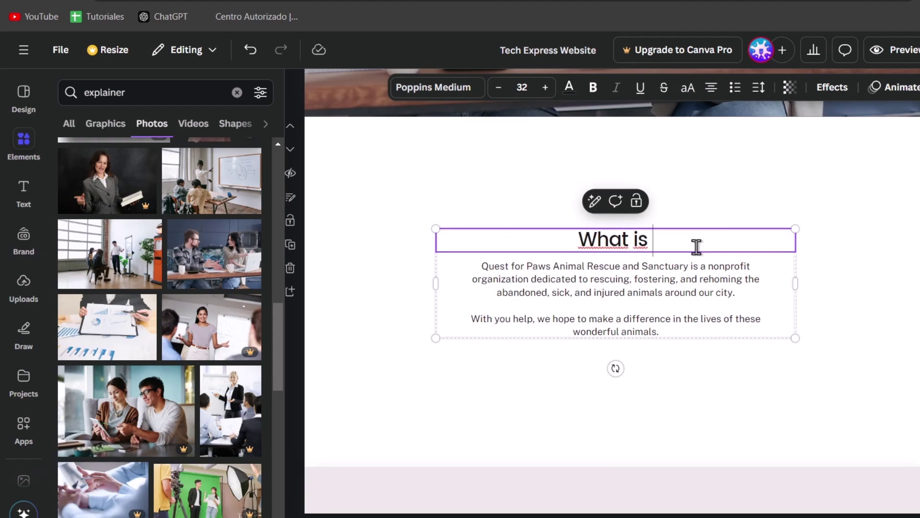
type("Tech Express")
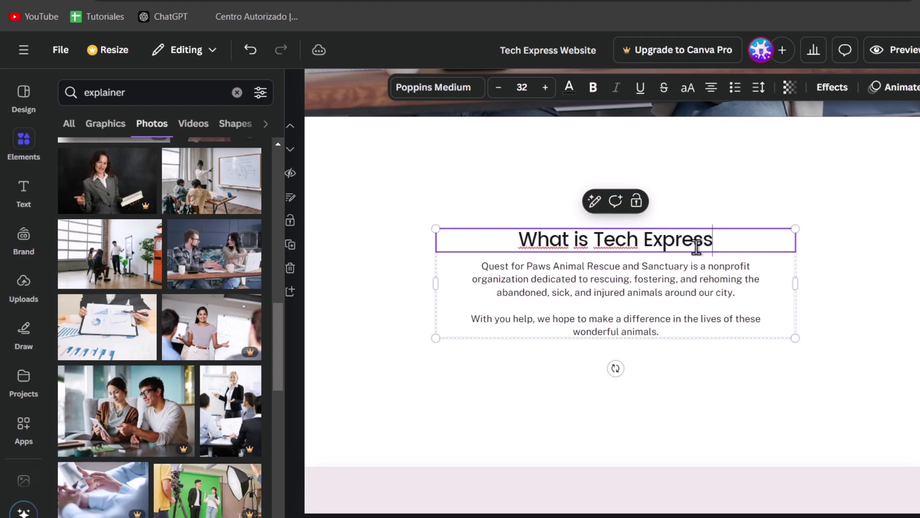
left_click(717, 301)
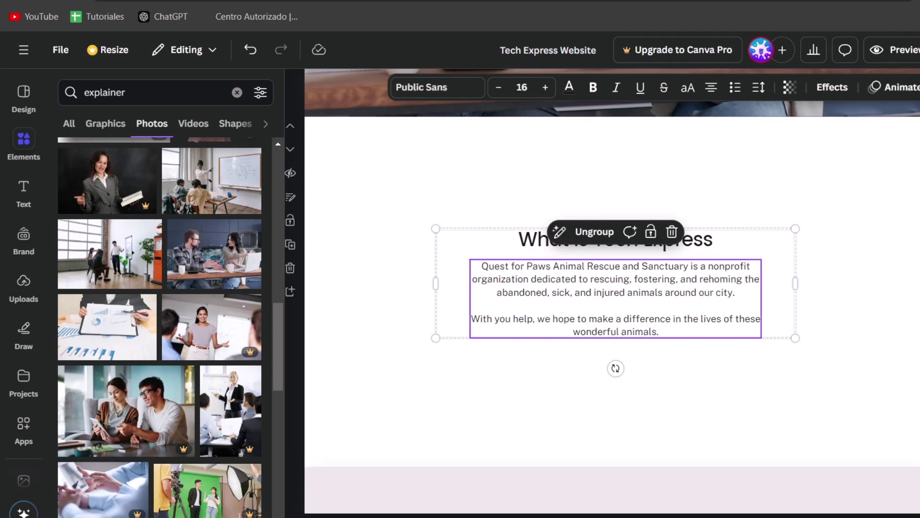
left_click(877, 319)
Step: Set the three-photo section's heading to "Tutorials" and the title under its first photo to "Marketing"
scroll(876, 318, "down", 5)
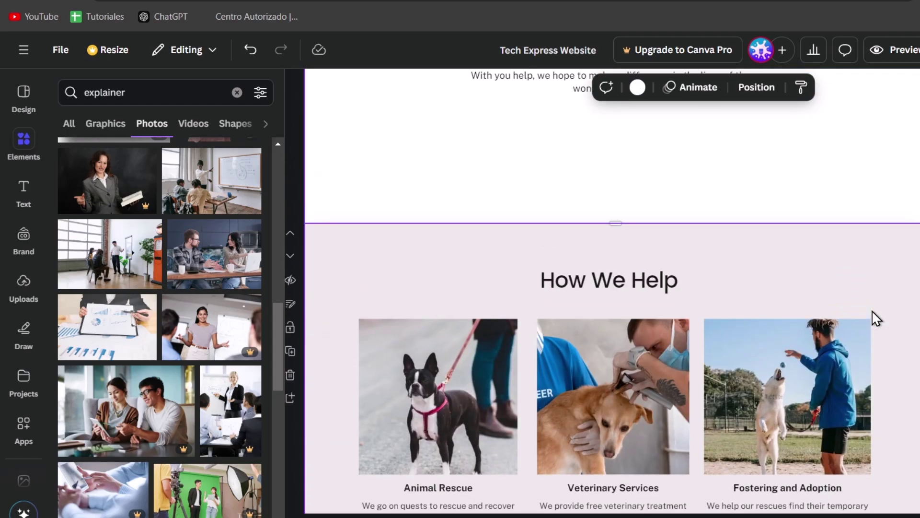
double_click(651, 292)
type("Tutorials")
scroll(657, 377, "down", 5)
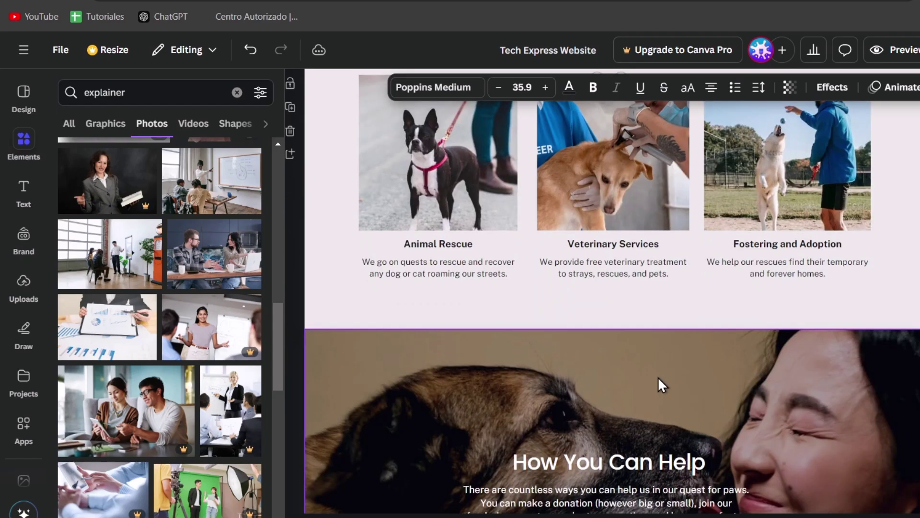
left_click(459, 253)
double_click(454, 249)
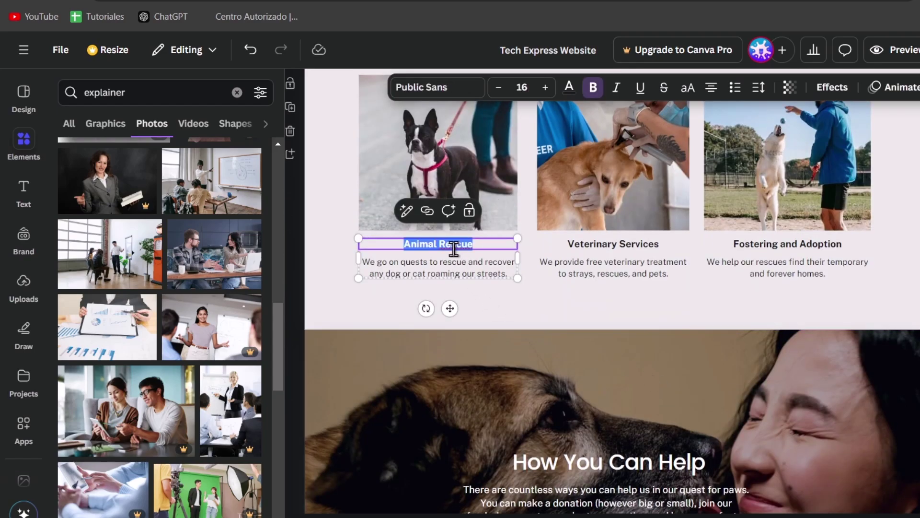
type("Marketing")
Step: Set the titles under the second and third photos of the Tutorials section to "Design" and "Crypto"
left_click(597, 246)
double_click(597, 246)
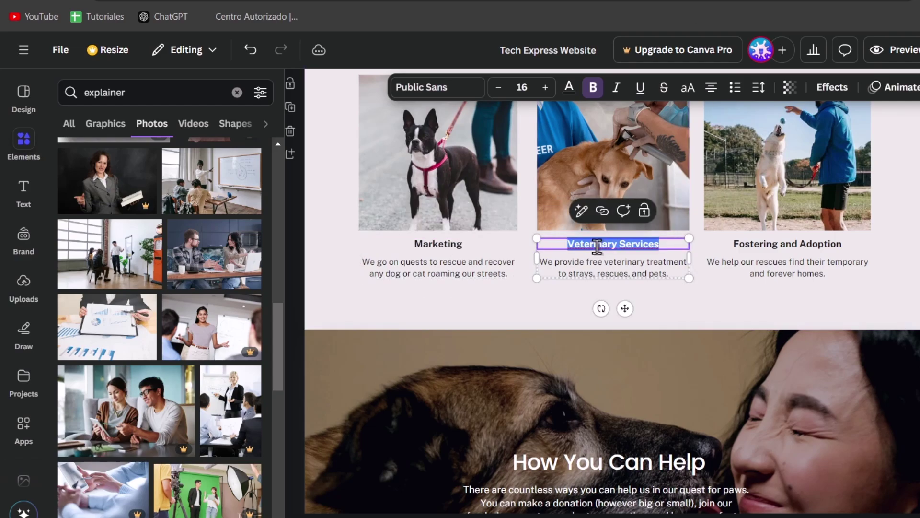
type("Design")
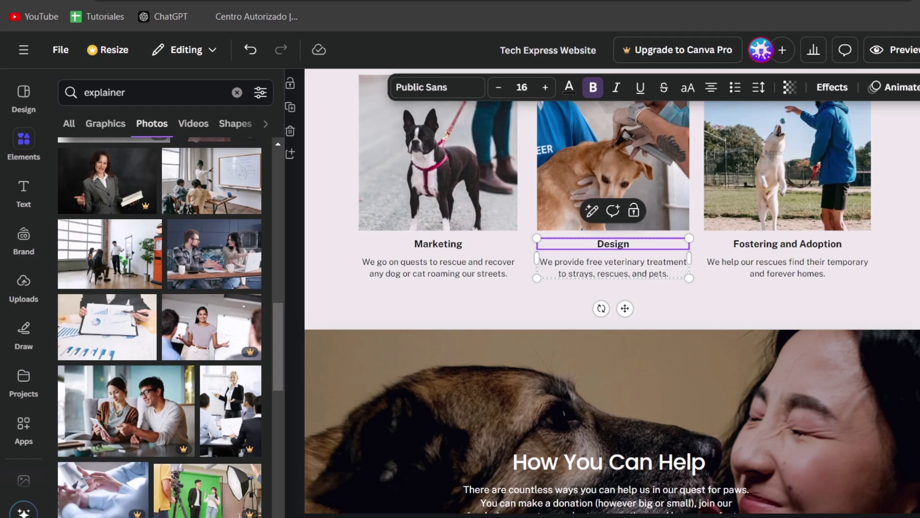
left_click(812, 240)
double_click(812, 240)
type("Cryp")
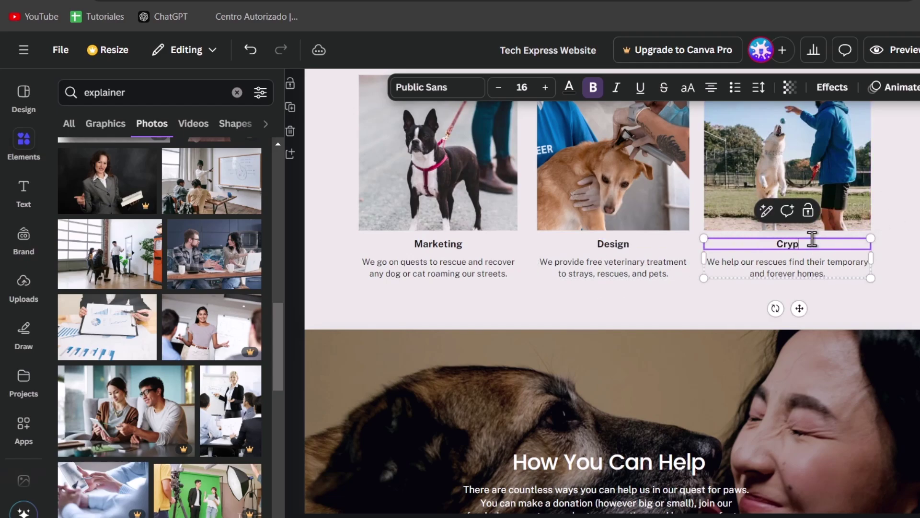
key("Escape")
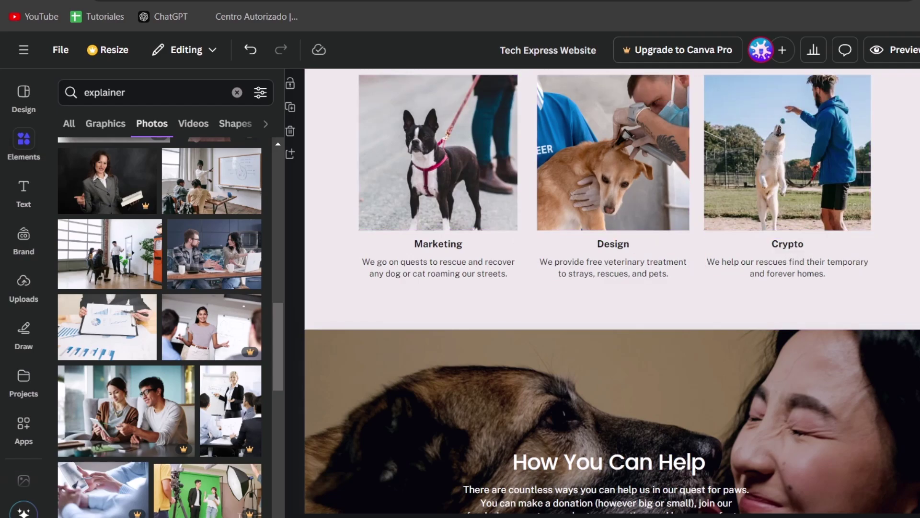
Step: Search the photos for "marketing" and replace the dog picture above the Marketing title with a business photo
scroll(442, 161, "up", 3)
left_click(138, 94)
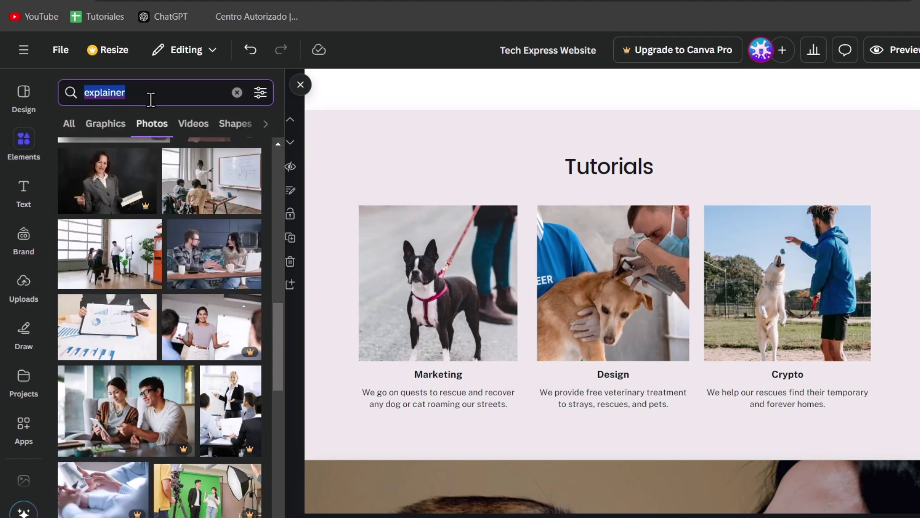
type("marketing")
key("Return")
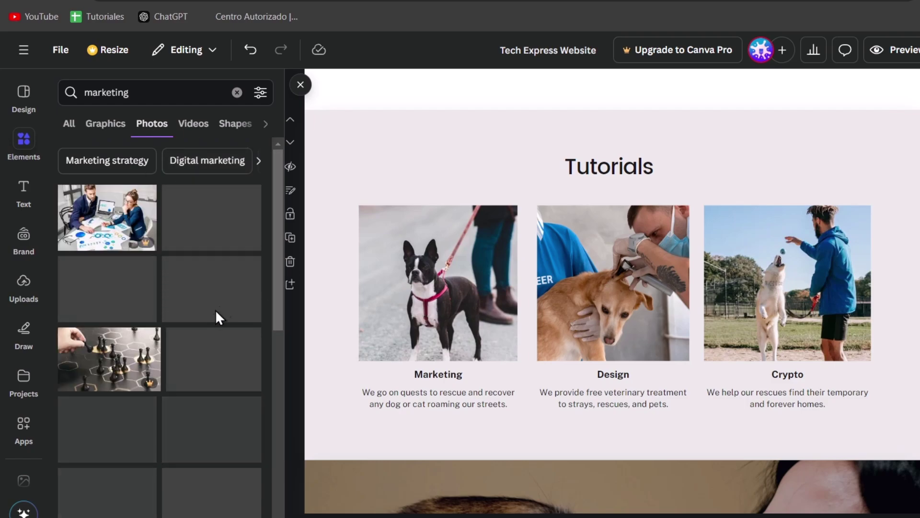
scroll(220, 345, "down", 5)
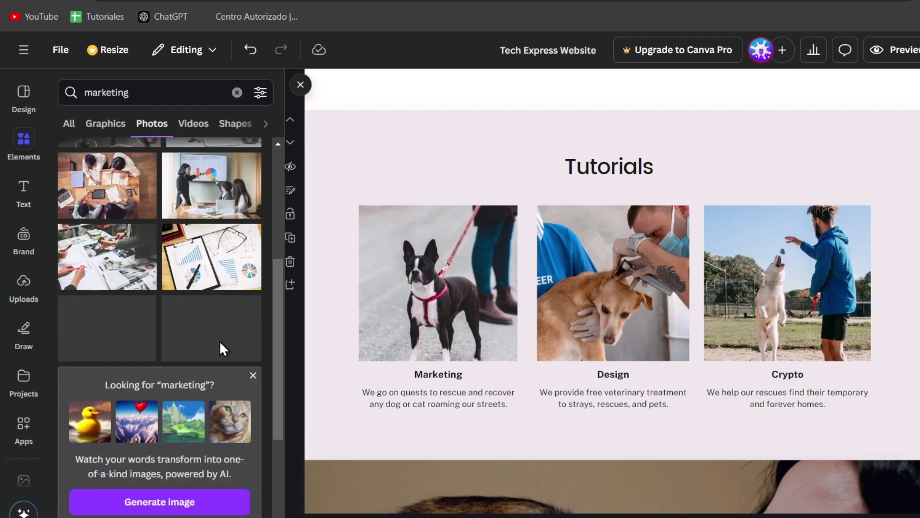
left_click_drag(216, 198, 410, 276)
Step: Search the photos for "design" to find a picture for the Design tutorial
left_click(176, 93)
double_click(175, 92)
type("design")
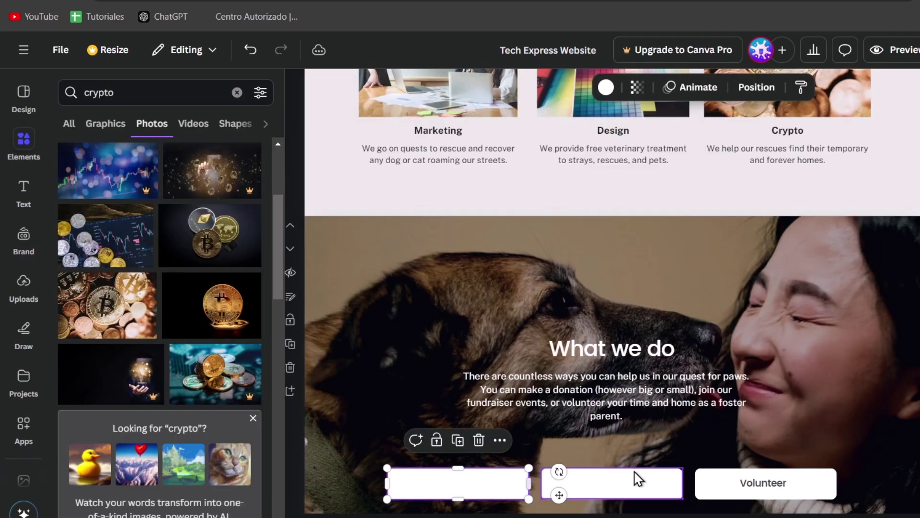
Step: Delete the white button shapes below the "What we do" text
key("Delete")
left_click(790, 484)
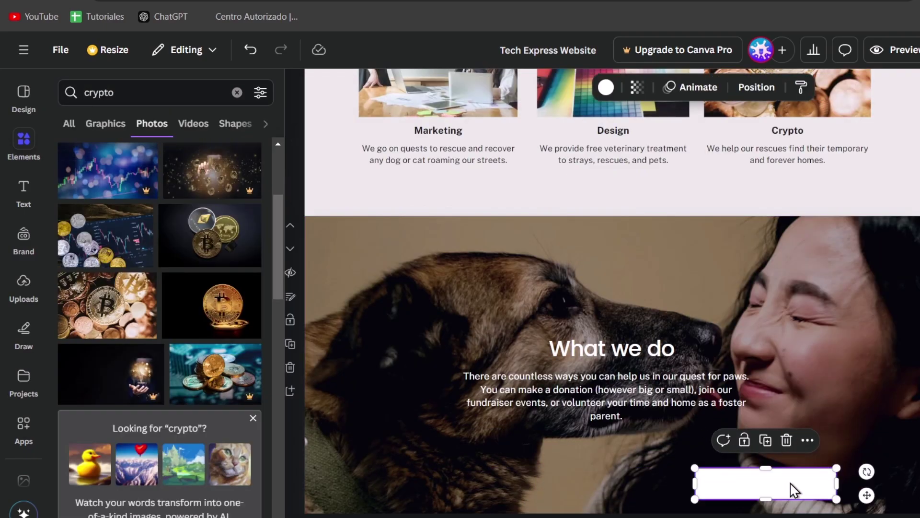
key("Delete")
Step: Search the photos for "video editing" and browse for a new background for the "What we do" section
left_click(800, 479)
double_click(93, 93)
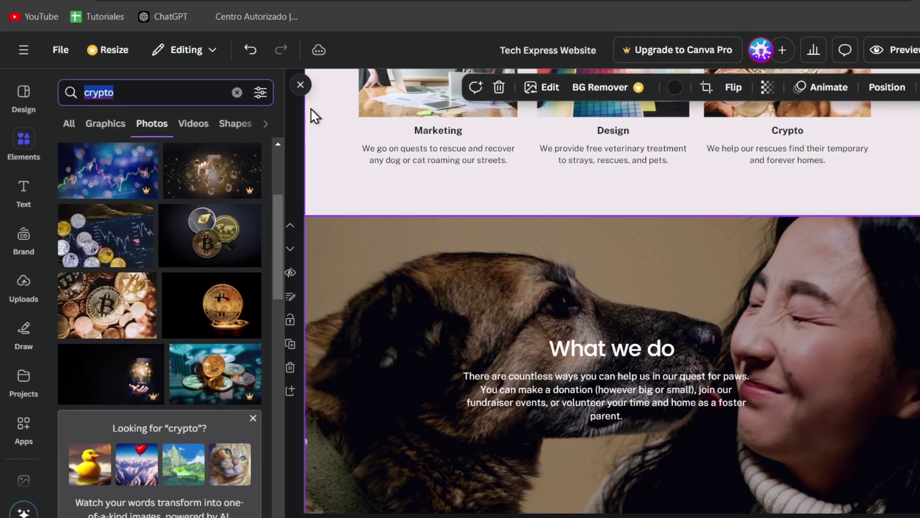
type("video editi")
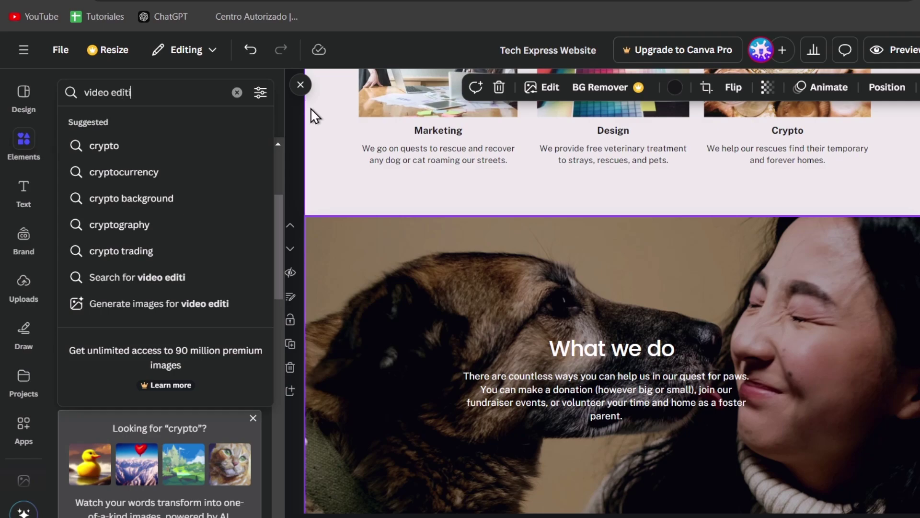
type("ng")
key("Return")
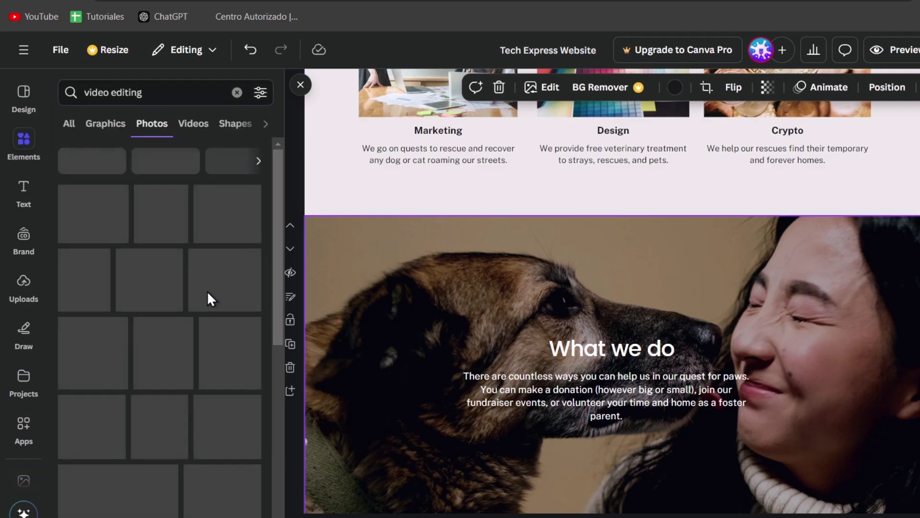
scroll(205, 290, "down", 3)
scroll(797, 340, "down", 5)
scroll(797, 331, "up", 5)
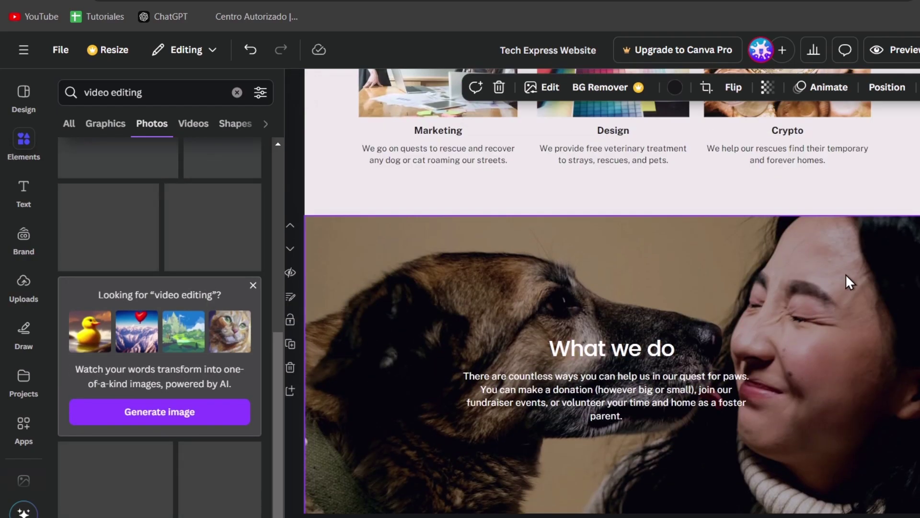
Step: Remove the background photo from the "What we do" section and set its background color to green #3FAA5D
key("Delete")
scroll(848, 285, "down", 5)
scroll(663, 139, "up", 5)
left_click(637, 86)
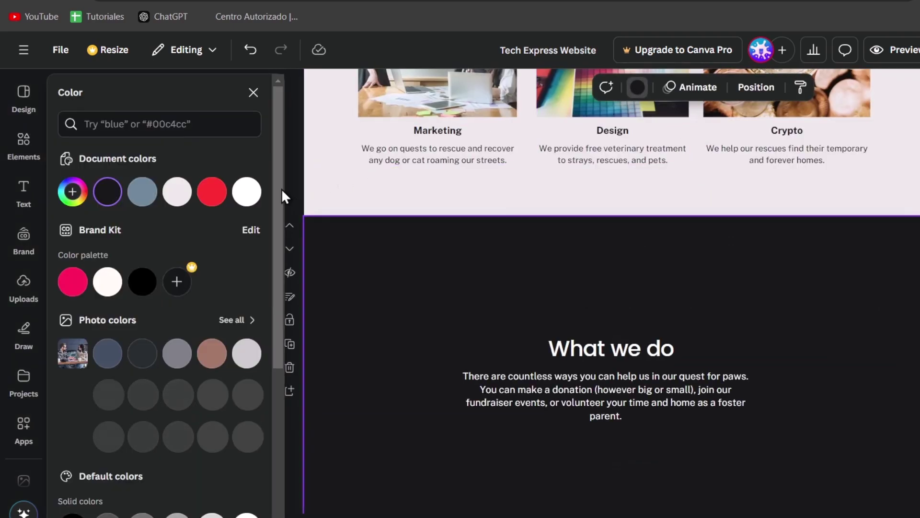
left_click(142, 191)
left_click(142, 191)
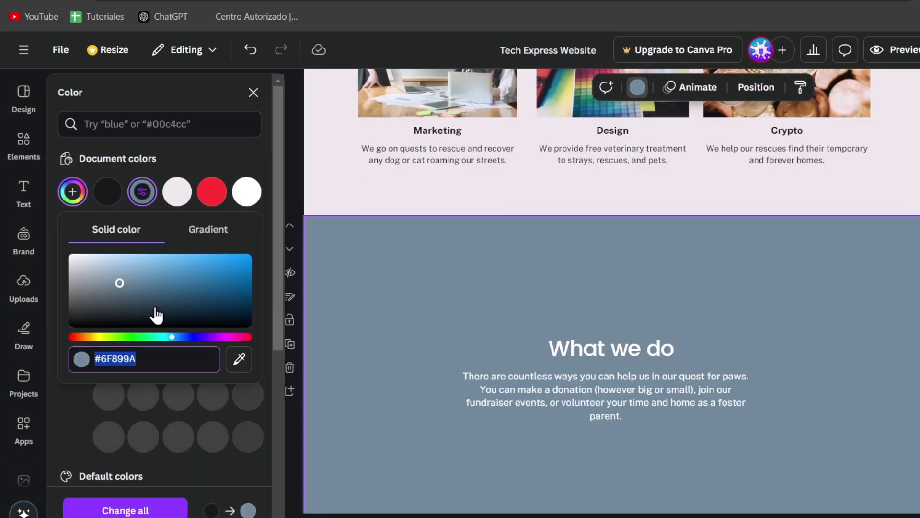
left_click_drag(164, 339, 139, 346)
mouse_move(188, 279)
left_mouse_down()
mouse_move(197, 268)
mouse_move(172, 275)
mouse_move(184, 278)
left_mouse_up()
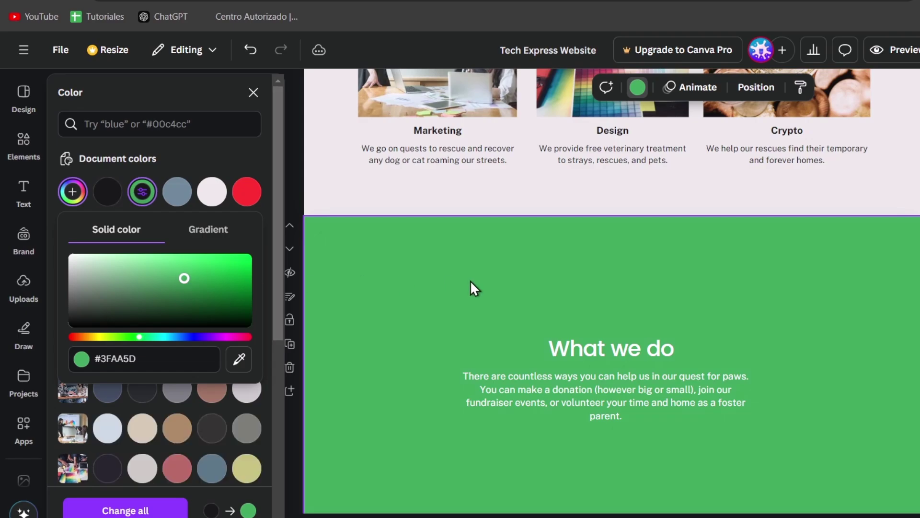
Step: Search the graphics for "video edit" and place the scissors and film strip graphic centered above the "What we do" heading
left_click(24, 146)
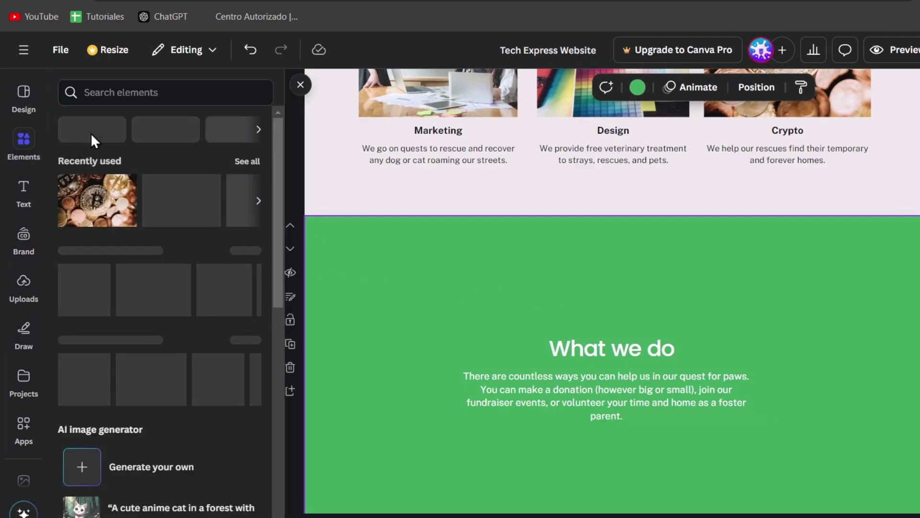
left_click(166, 91)
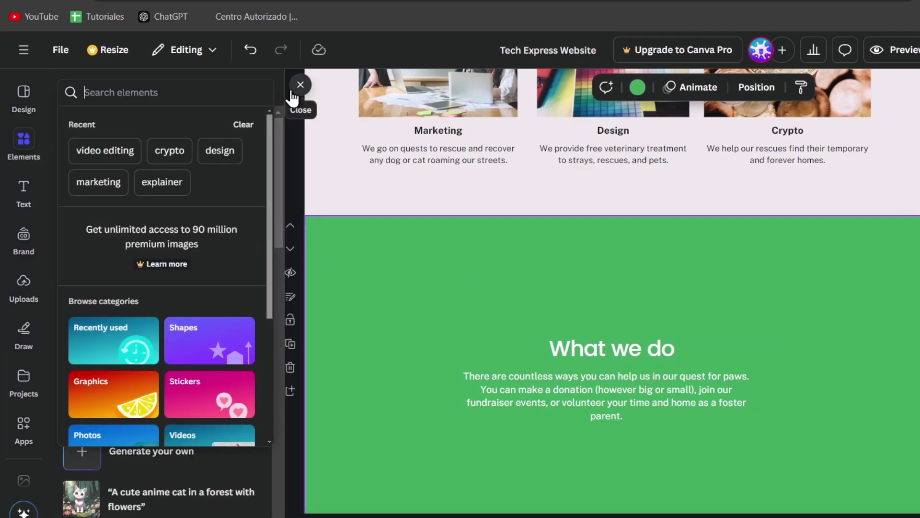
type("video edit")
key("Return")
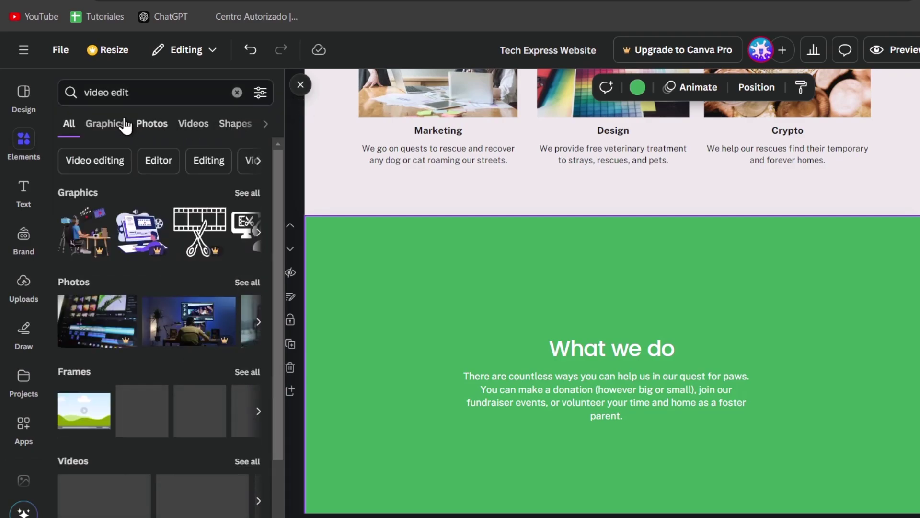
left_click(116, 123)
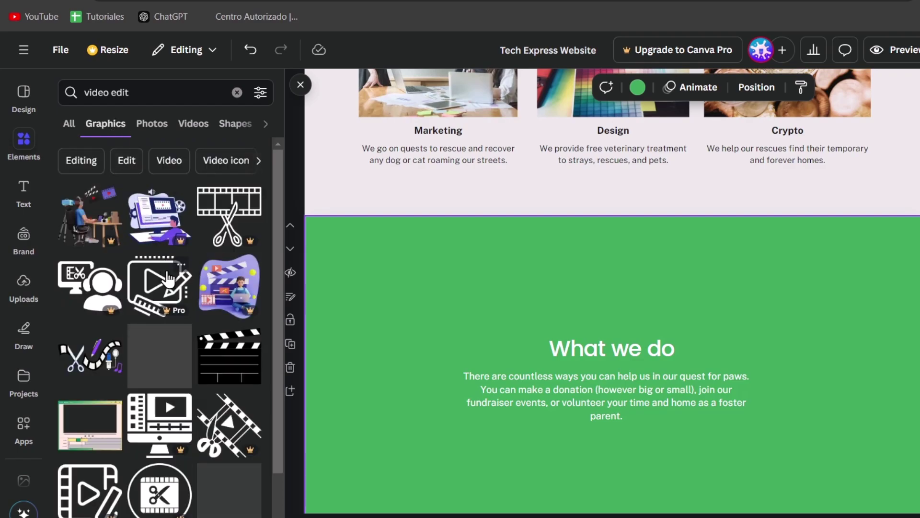
scroll(176, 307, "down", 2)
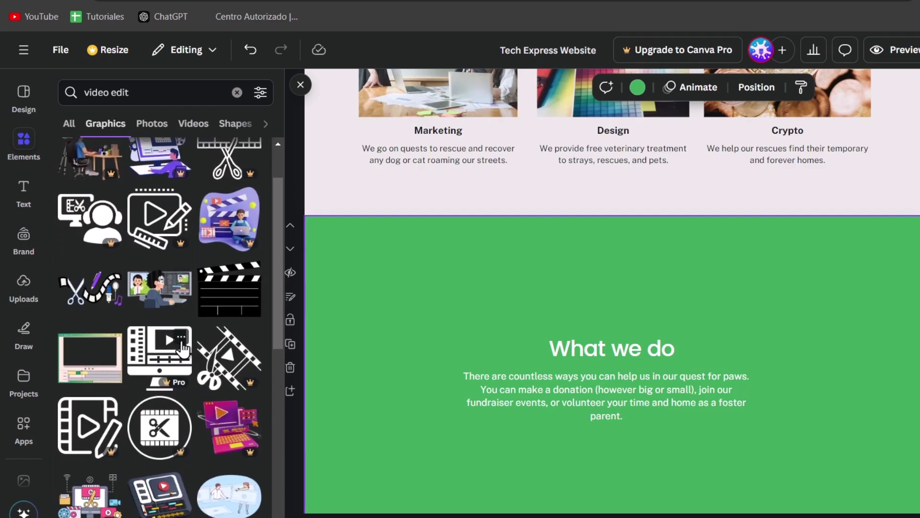
scroll(185, 352, "down", 5)
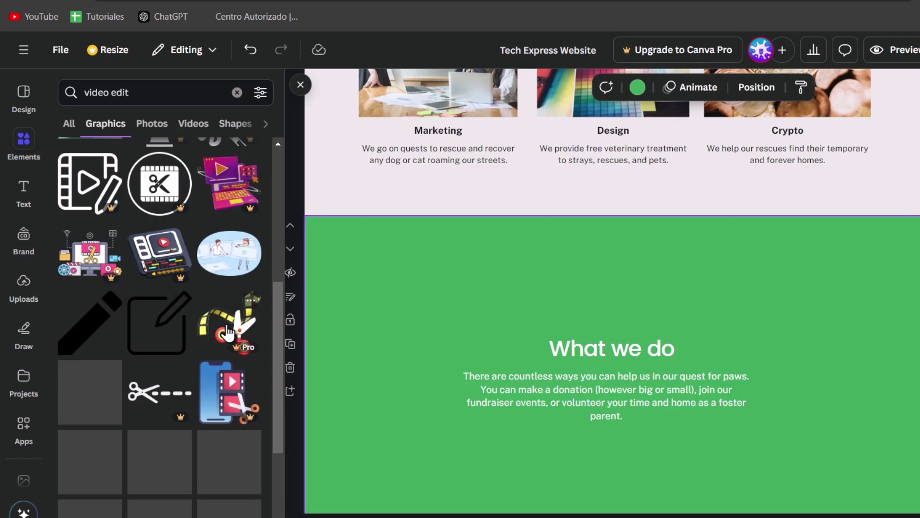
scroll(165, 271, "up", 5)
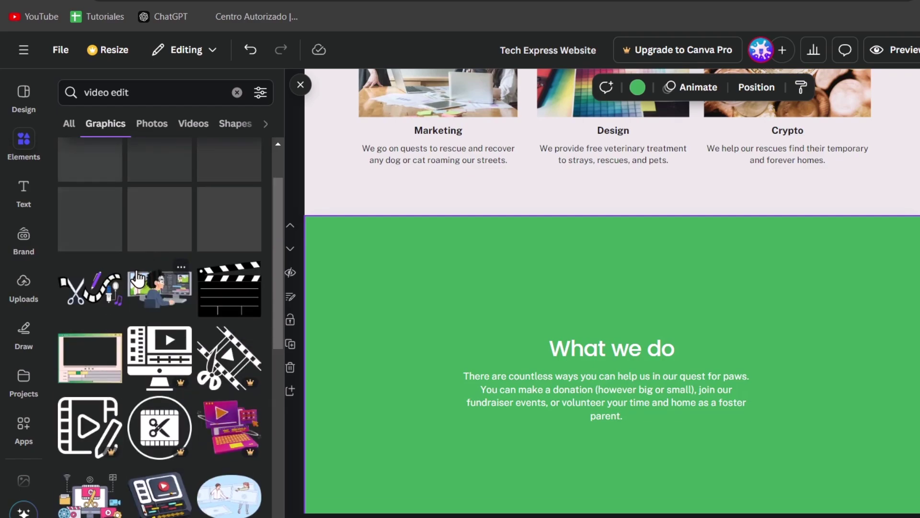
left_click(103, 292)
left_click_drag(738, 323, 627, 316)
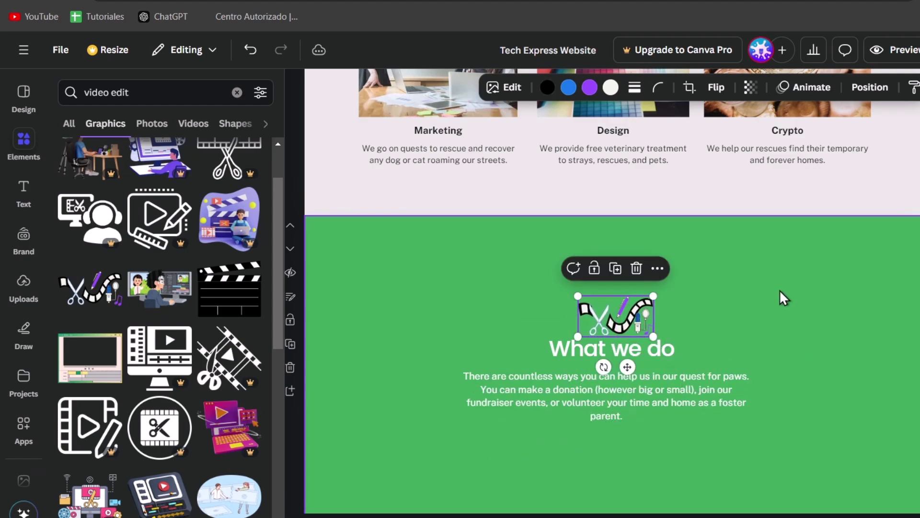
left_click(784, 293)
Step: Move the "What we do" text group down to leave space below the film strip graphic
left_click_drag(699, 385, 706, 417)
scroll(829, 383, "down", 4)
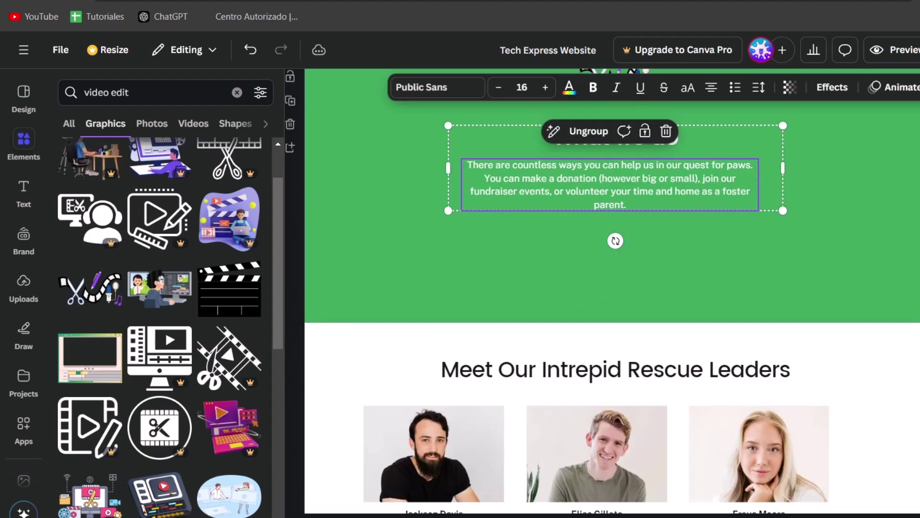
left_click(916, 379)
scroll(916, 378, "up", 4)
Step: Delete the "Meet Our Intrepid Rescue Leaders" section
scroll(916, 378, "down", 4)
scroll(604, 173, "down", 5)
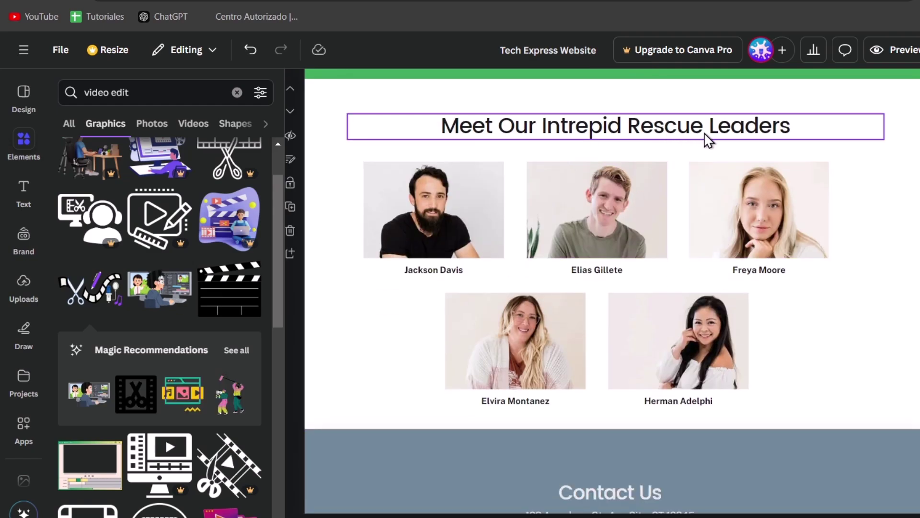
left_click(316, 239)
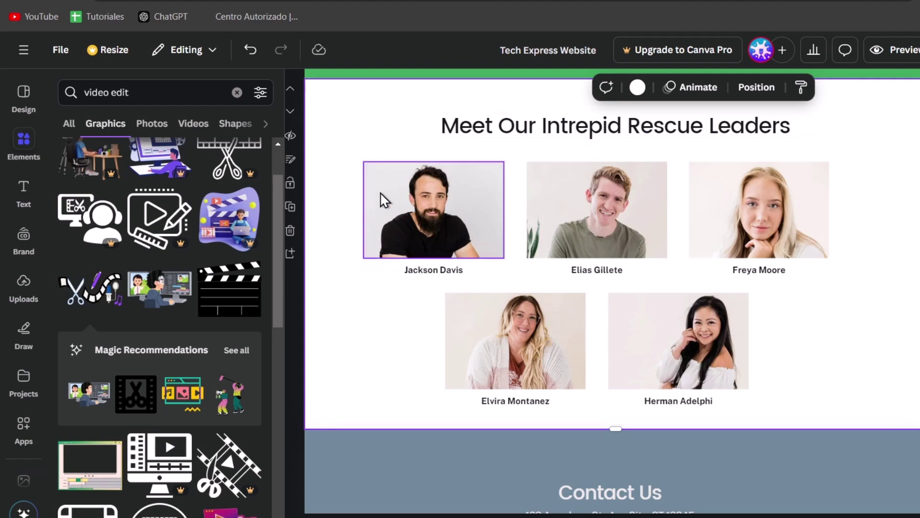
left_click(291, 229)
scroll(749, 230, "up", 5)
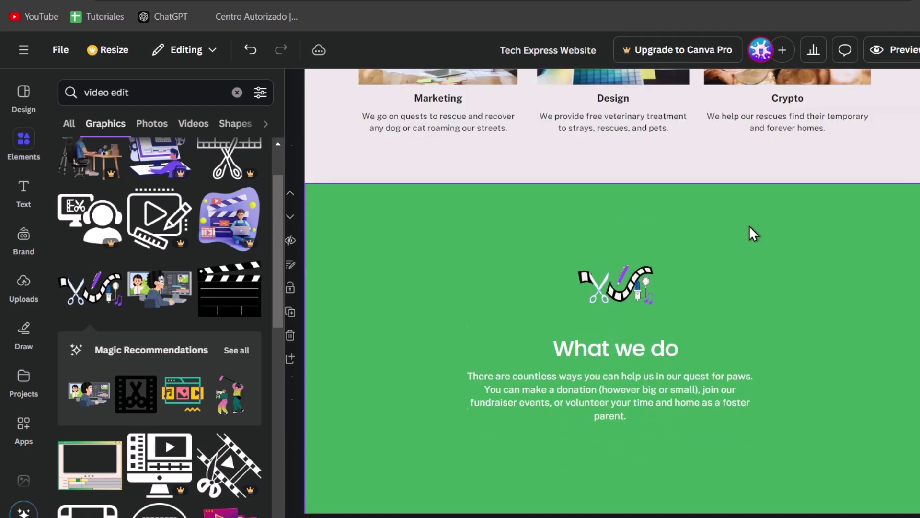
Step: Change the Contact Us section's background to the near-black document color
scroll(749, 230, "down", 5)
left_click(853, 234)
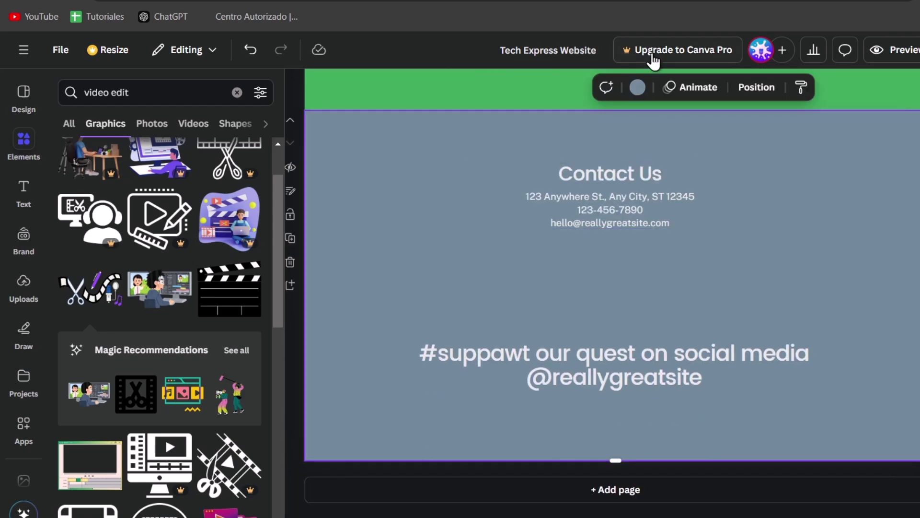
left_click(637, 87)
left_click(110, 204)
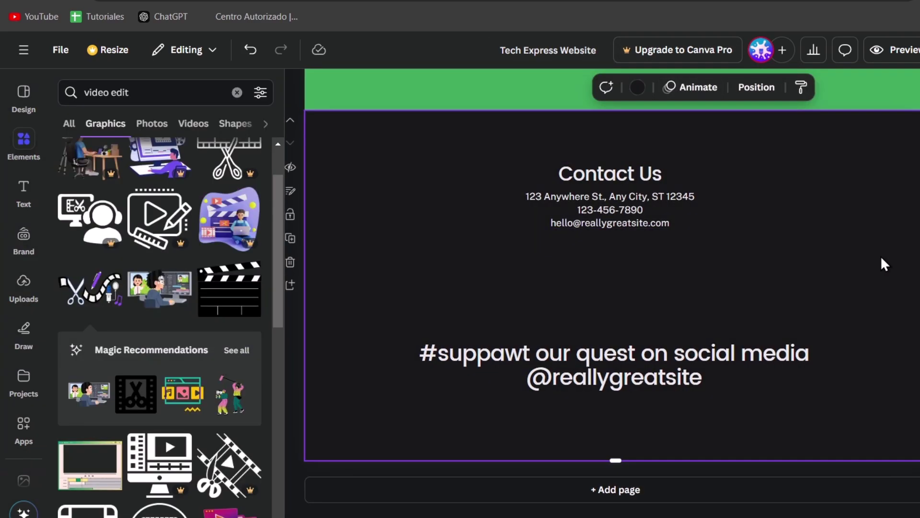
left_click(881, 255)
Step: Replace the social media text in the Contact Us section with "Youtube"
left_click(651, 177)
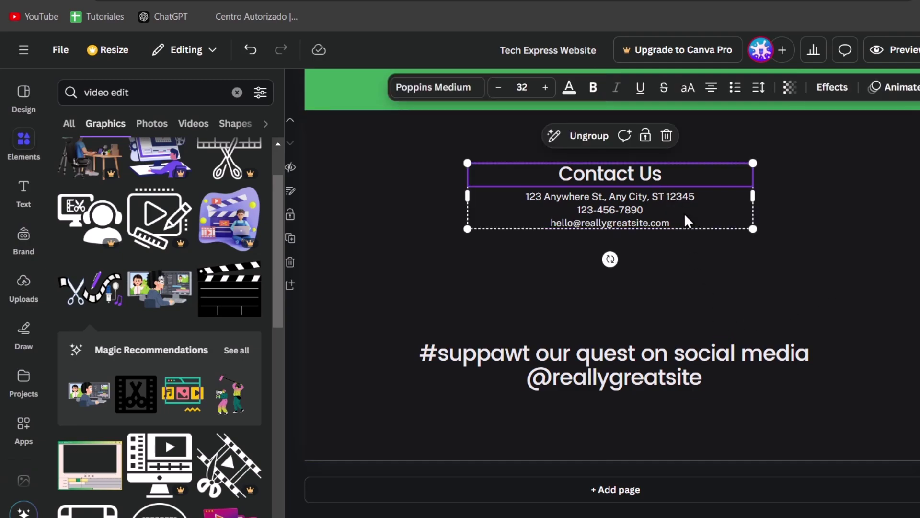
left_click(680, 210)
left_click(686, 355)
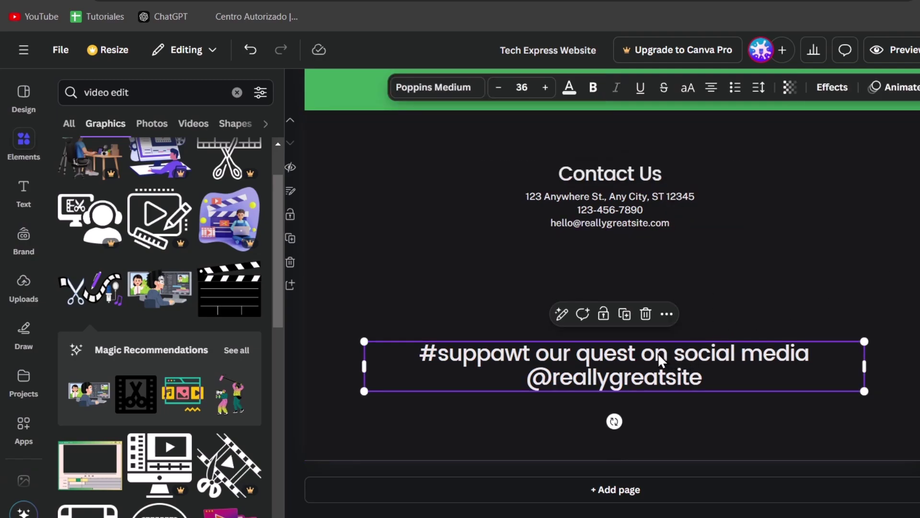
left_click_drag(658, 353, 419, 353)
left_click_drag(749, 369, 392, 353)
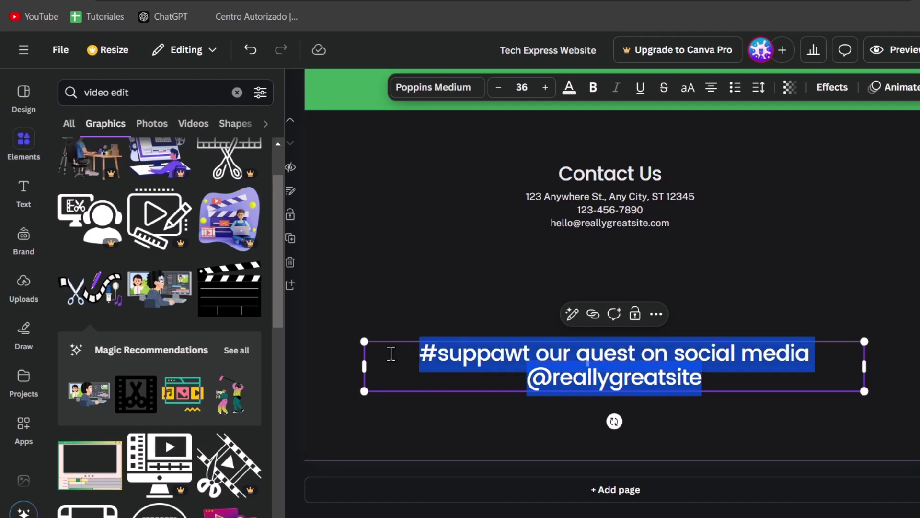
type("Youtube")
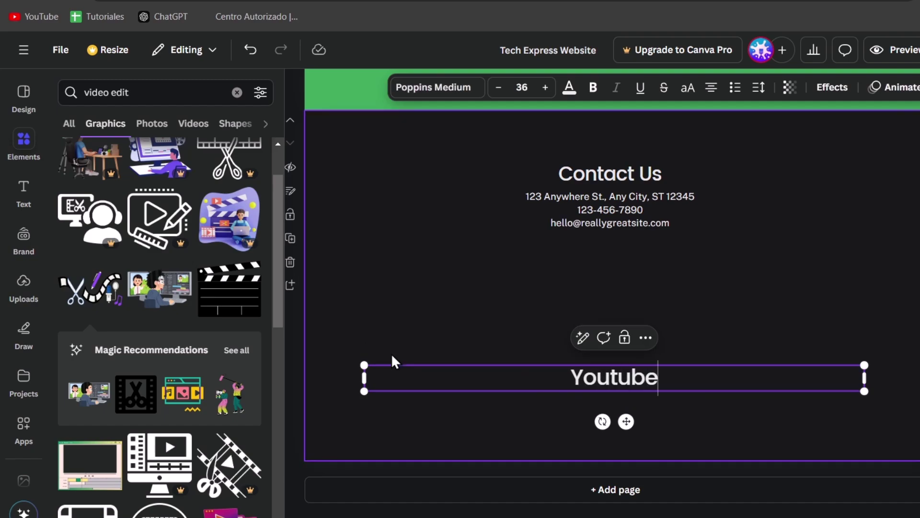
Step: Delete the "Youtube" text box from the Contact Us section
left_click(661, 307)
left_click(645, 384)
key("Delete")
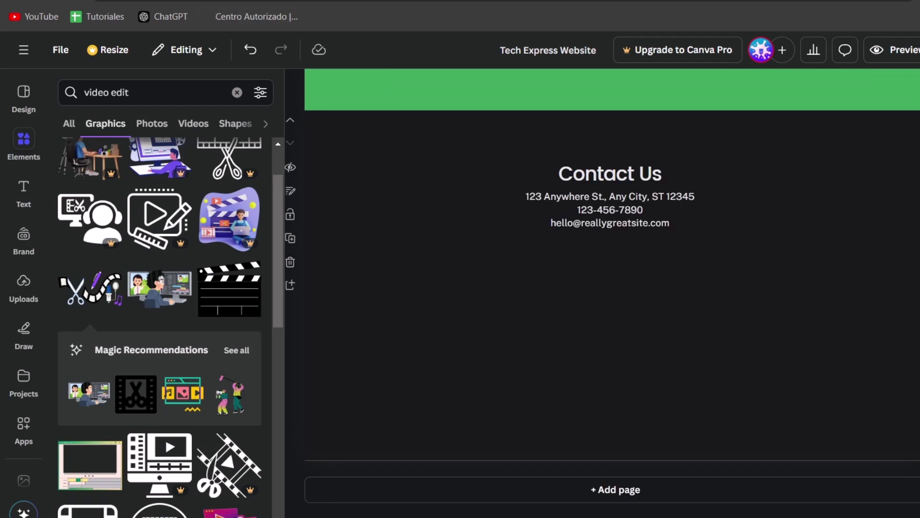
Step: Search Google Images for a YouTube PNG logo in a new browser tab
key("ctrl+t")
type("yout bepng logo")
key("Return")
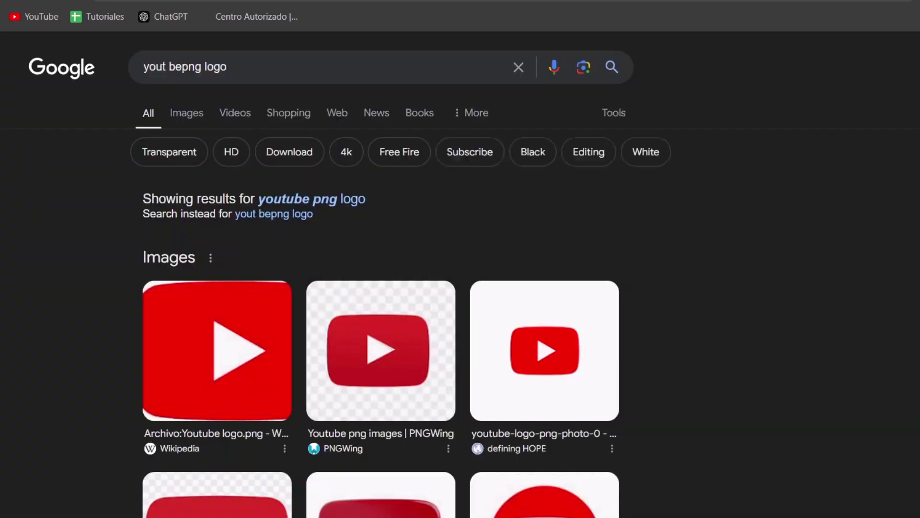
left_click(194, 120)
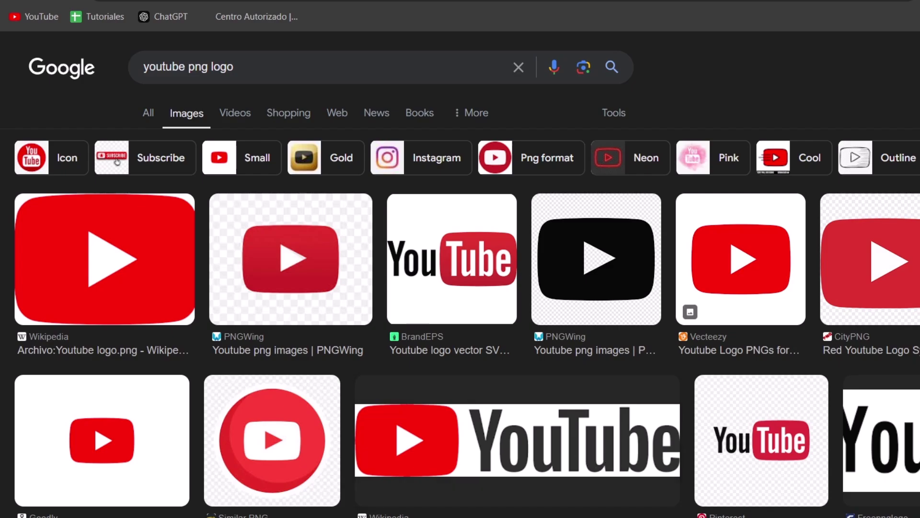
Step: Copy the Wikipedia image of the 2017 YouTube logo with the red play symbol and dark wordmark
scroll(460, 288, "down", 4)
left_click(479, 201)
right_click(871, 165)
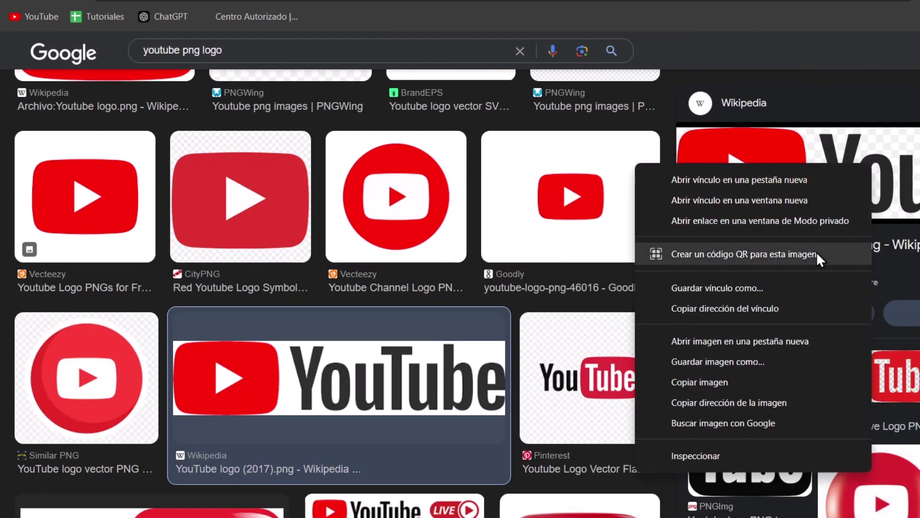
left_click(750, 366)
Step: Switch back to the Canva design and paste the YouTube logo below the contact details in the Contact Us section
key("ctrl+Tab")
left_click(609, 303)
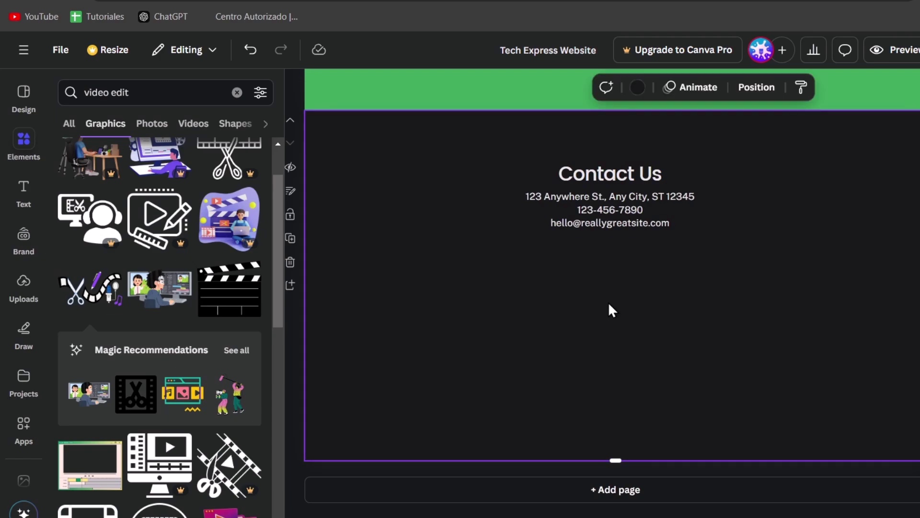
key("ctrl+v")
left_click_drag(652, 285, 646, 396)
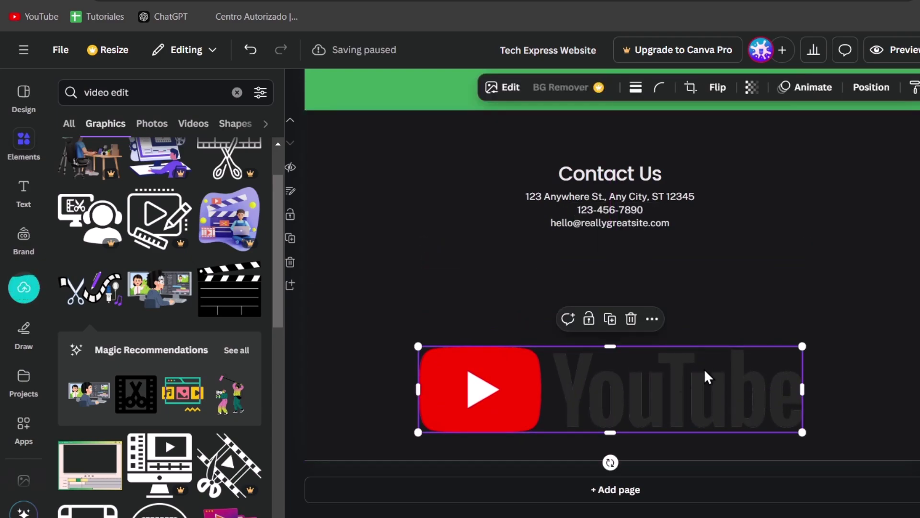
Step: Shrink the YouTube logo to under half its width in the Contact Us section's lower-right corner and lower the contact details slightly
left_click_drag(798, 352, 663, 440)
left_click_drag(686, 199, 694, 229)
left_click_drag(680, 426, 686, 400)
Step: Look through the whole website design, from the Teaching innovation header to the Contact Us section
scroll(887, 366, "up", 10)
scroll(717, 374, "down", 10)
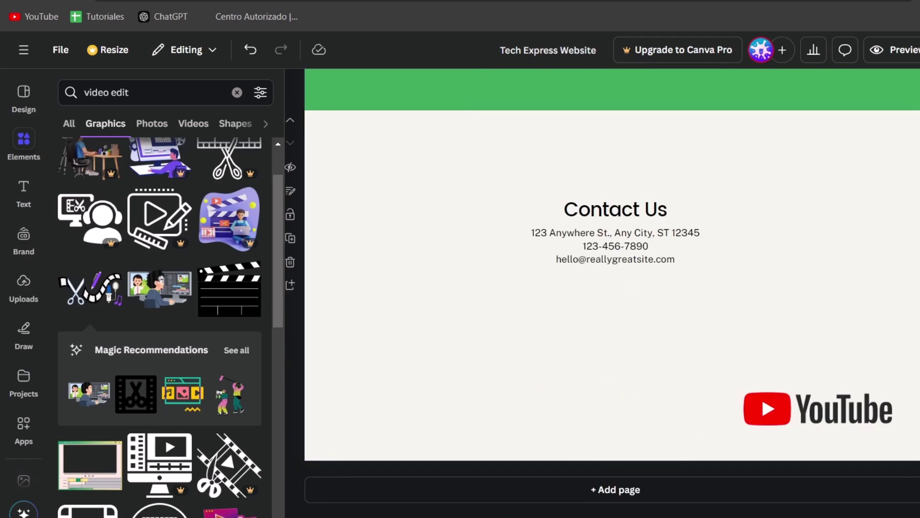
scroll(612, 290, "up", 10)
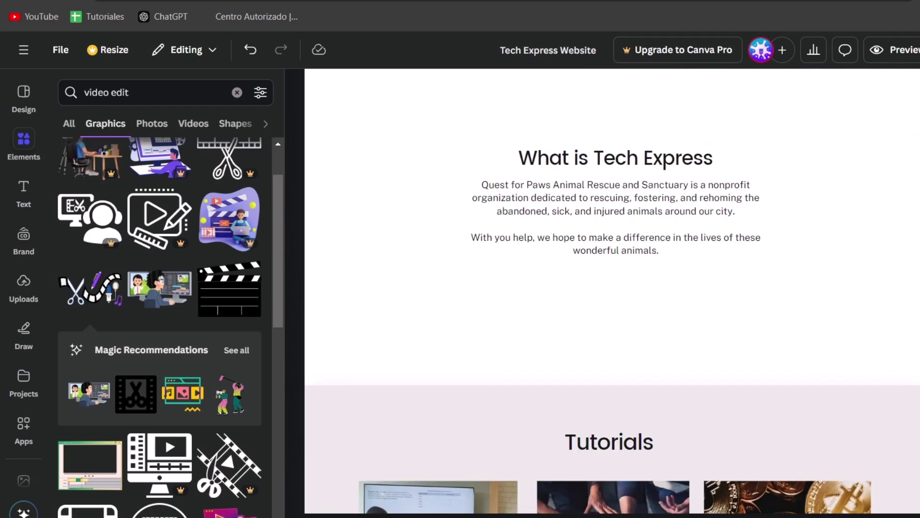
scroll(612, 290, "down", 8)
scroll(612, 291, "up", 8)
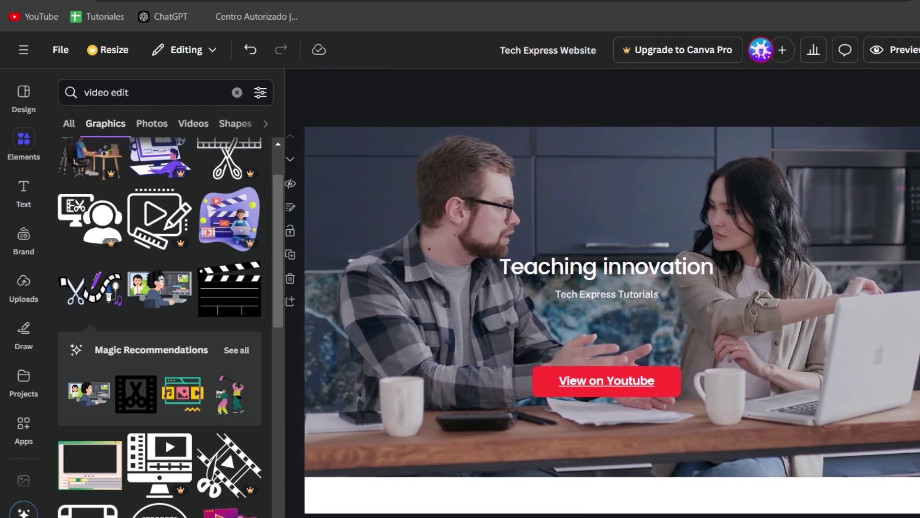
scroll(612, 290, "down", 12)
scroll(612, 290, "up", 12)
Step: Open the website publishing options and check the available website URLs, keeping techexpress.my.canva.site
left_click(919, 50)
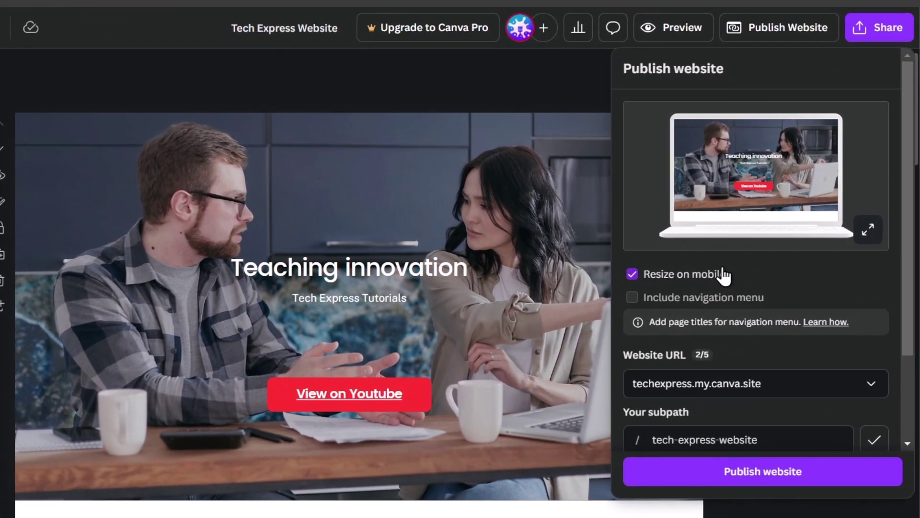
scroll(724, 274, "down", 3)
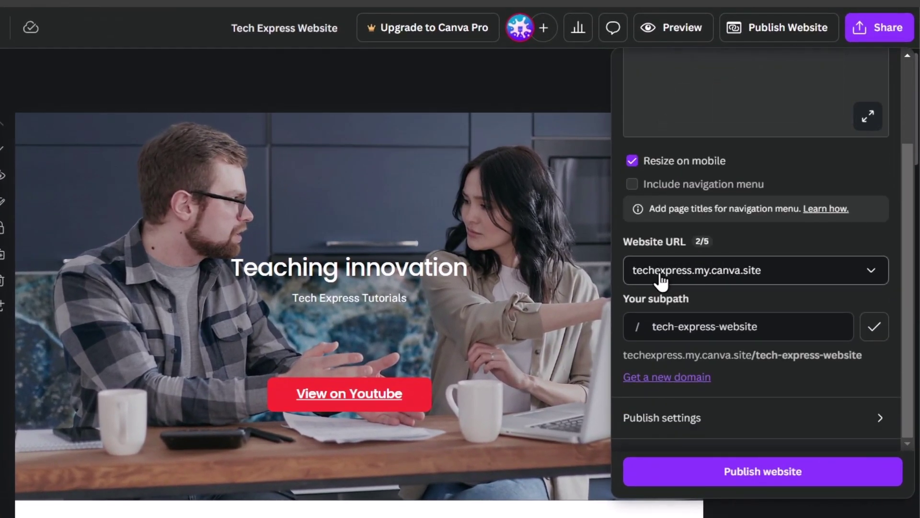
left_click(810, 274)
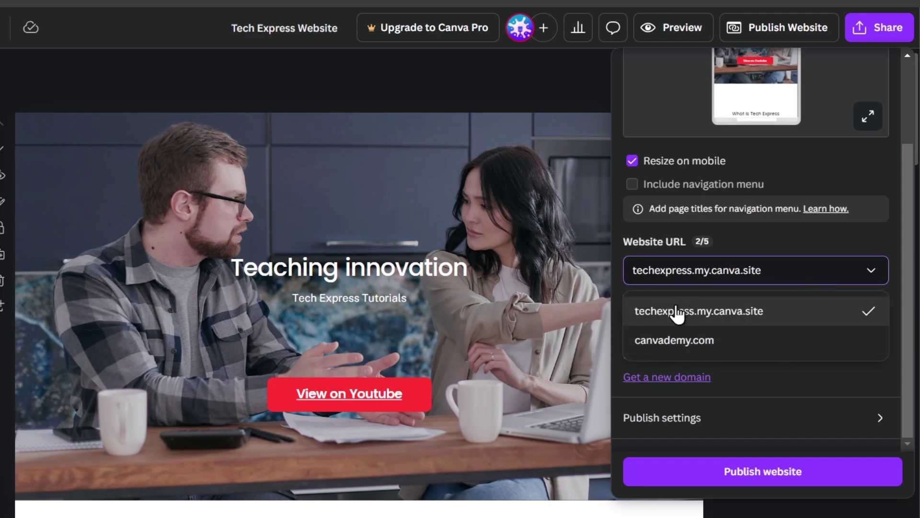
left_click(782, 272)
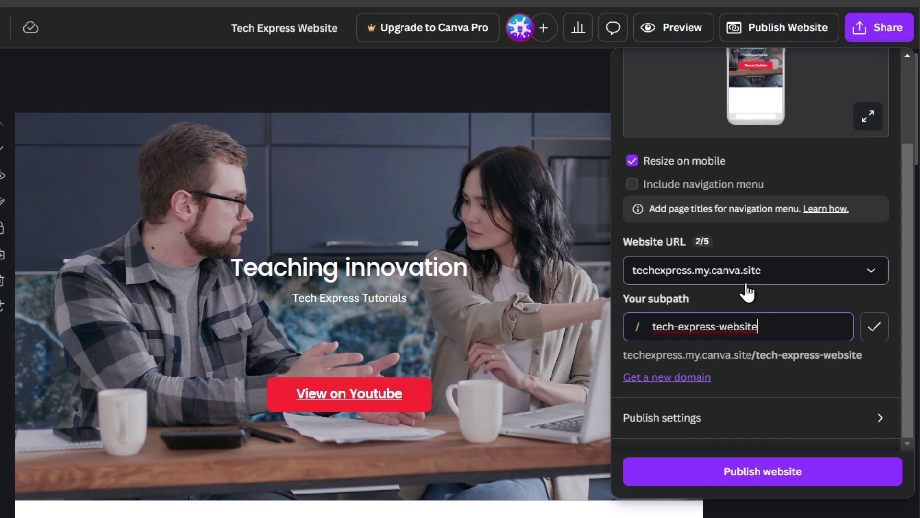
Step: Set the website's subpath to techexpress and publish the site
left_click_drag(762, 326, 646, 324)
type("t")
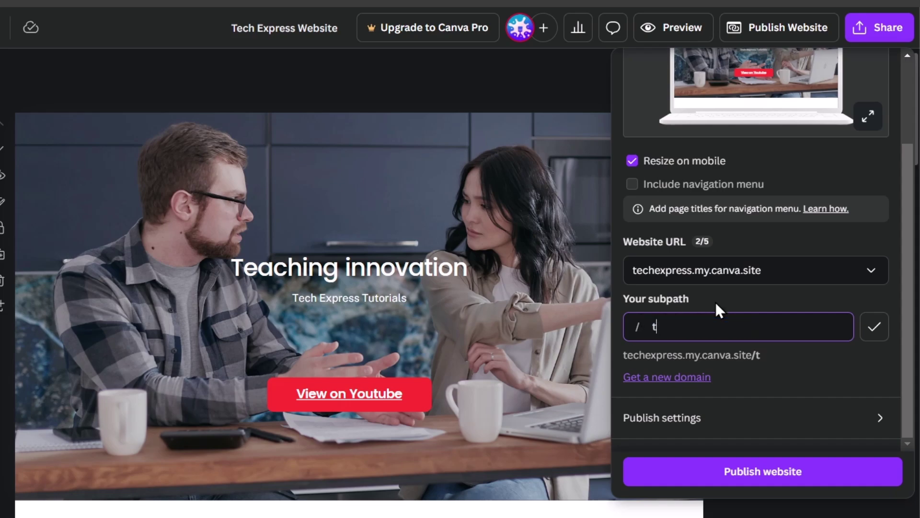
type("echexpress")
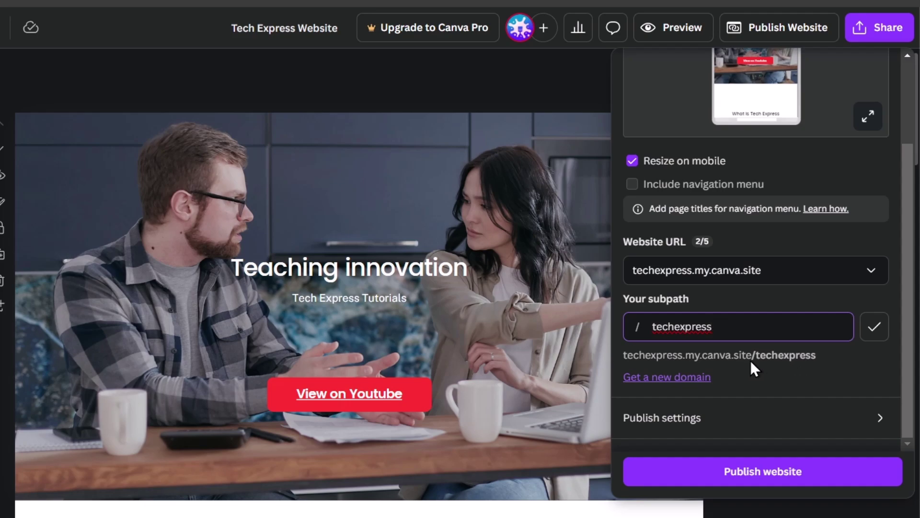
left_click(781, 471)
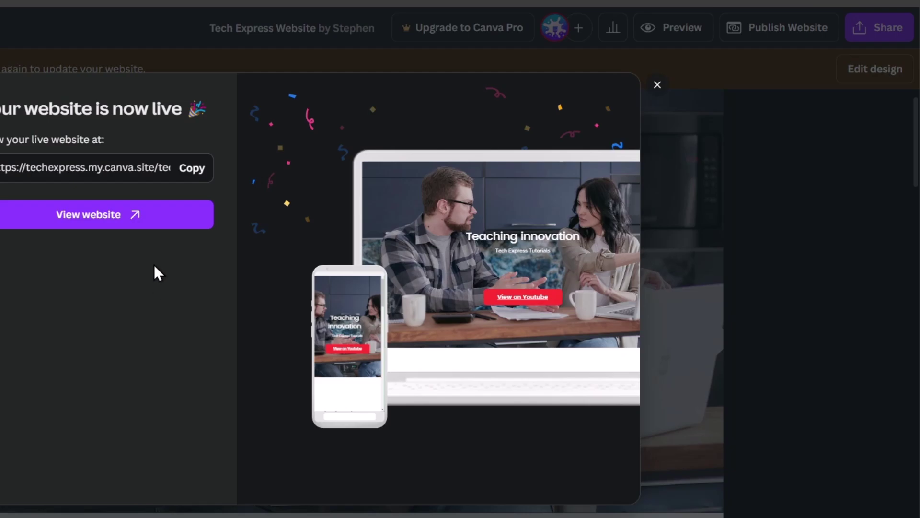
Step: Open the live website, close the Google image search, and review the page down to Contact Us and back to the header
left_click(159, 216)
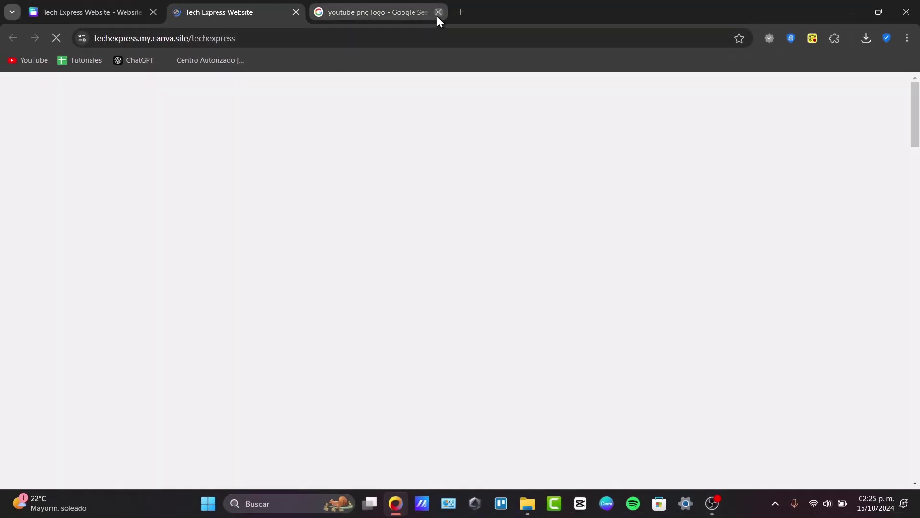
left_click(438, 13)
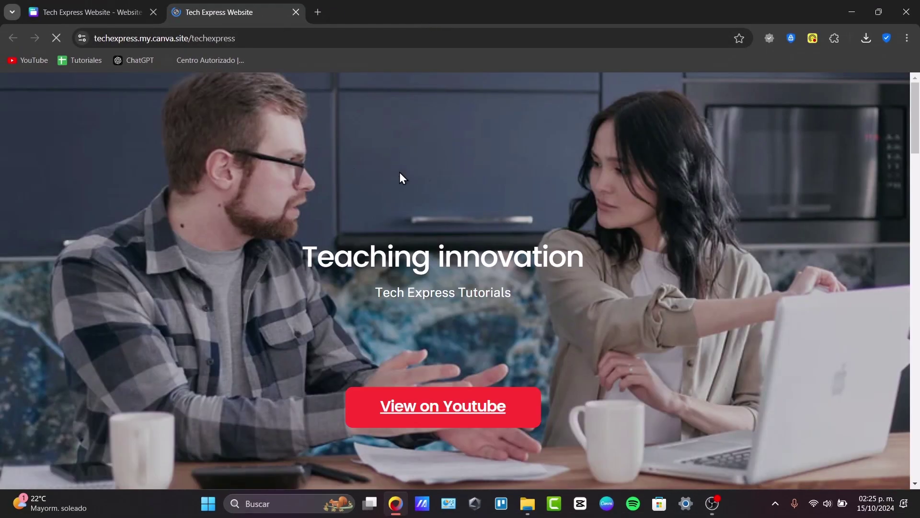
scroll(546, 273, "down", 15)
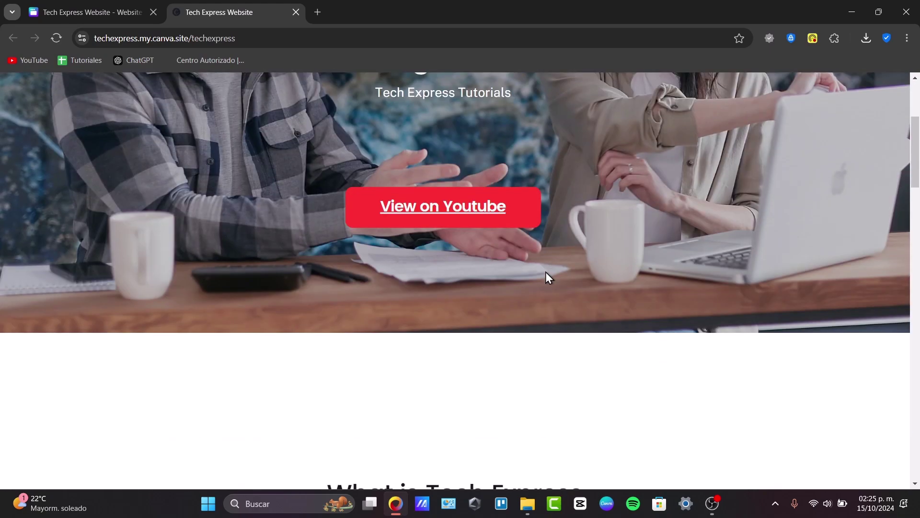
scroll(549, 277, "down", 16)
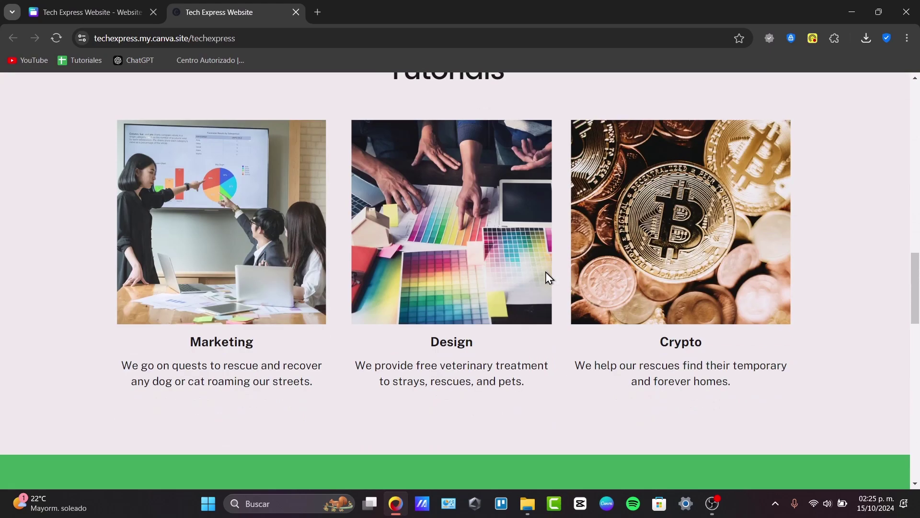
scroll(548, 278, "down", 5)
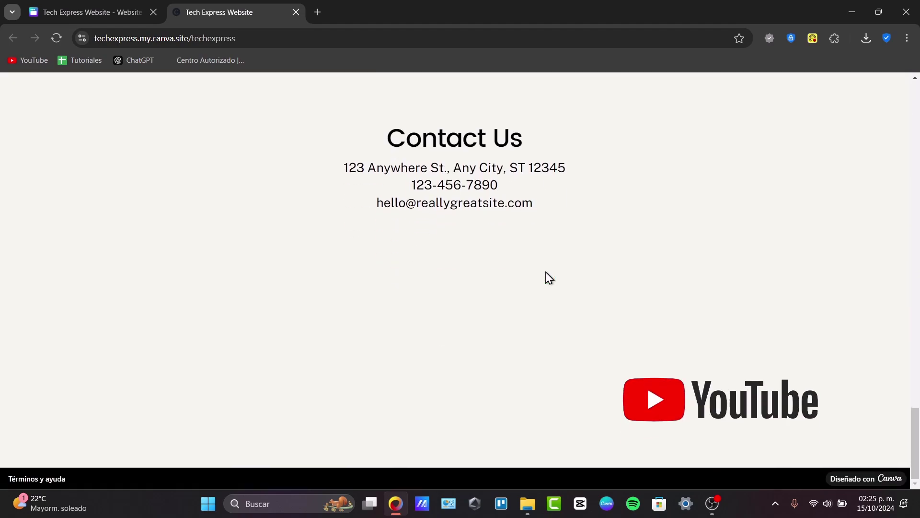
key("Home")
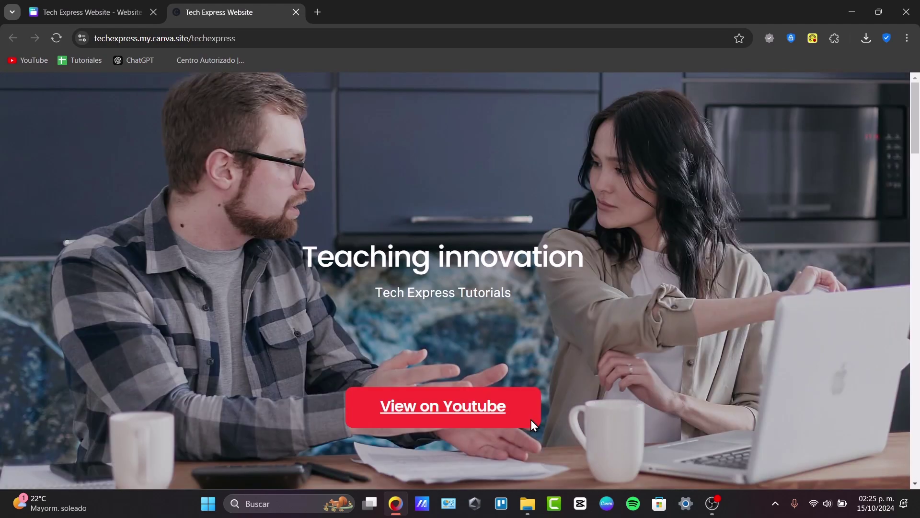
Step: Test the View on Youtube link on the live website and close the channel page it opens
left_click(470, 413)
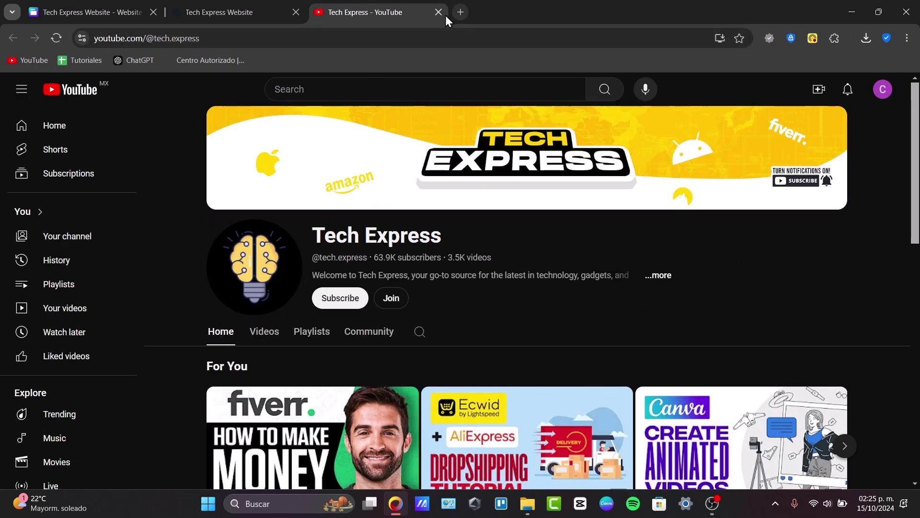
left_click(441, 16)
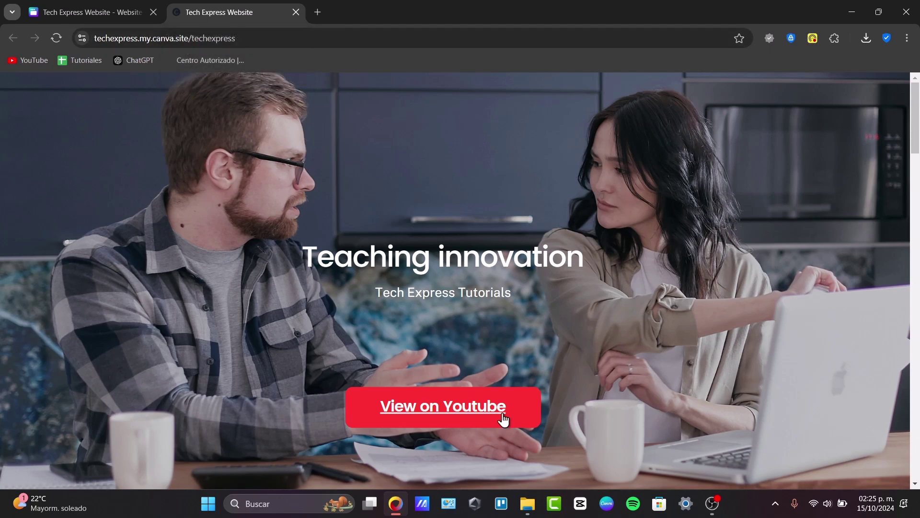
Step: Close the live website, dismiss the publishing confirmation and reopen the Canva design for editing
left_click(296, 12)
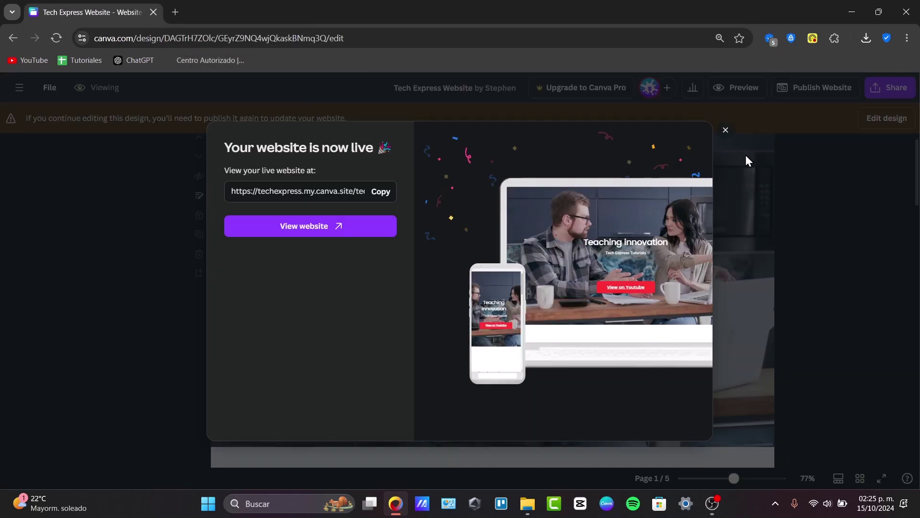
left_click(726, 131)
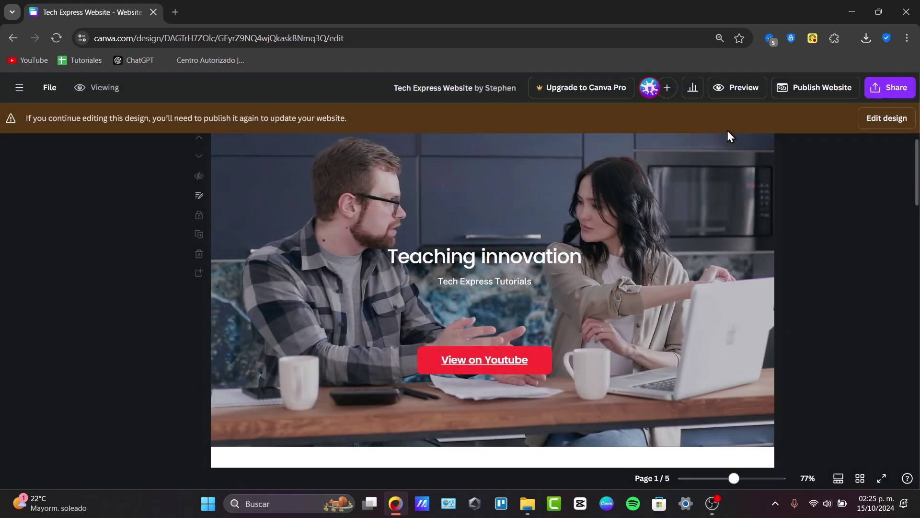
left_click(893, 123)
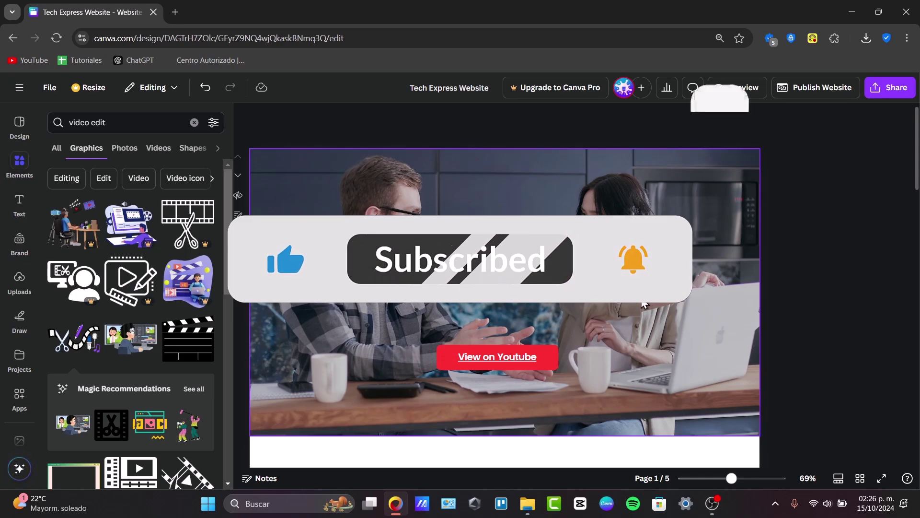
Step: Shrink the YouTube logo in the Contact Us section to a little over half its width, keeping its lower-right corner in place
scroll(647, 303, "down", 4)
scroll(645, 303, "down", 10)
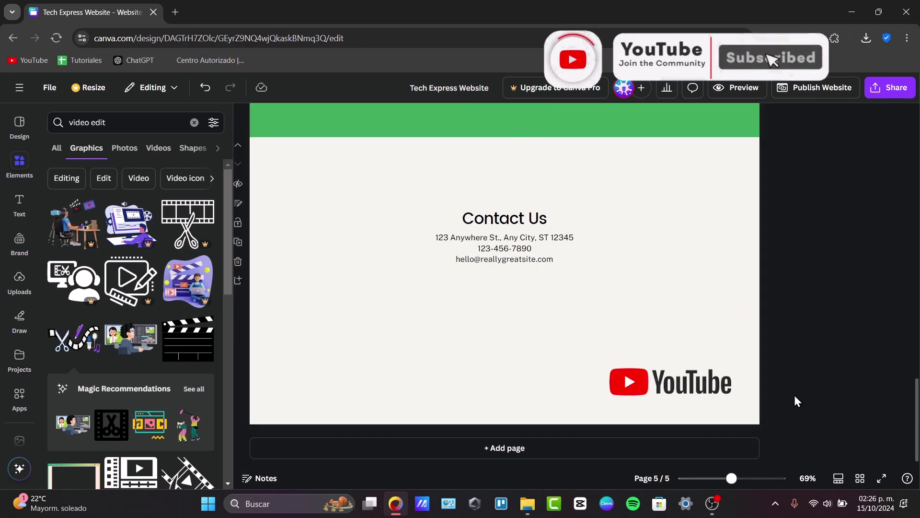
left_click(690, 384)
left_click_drag(612, 369, 660, 379)
left_click(828, 234)
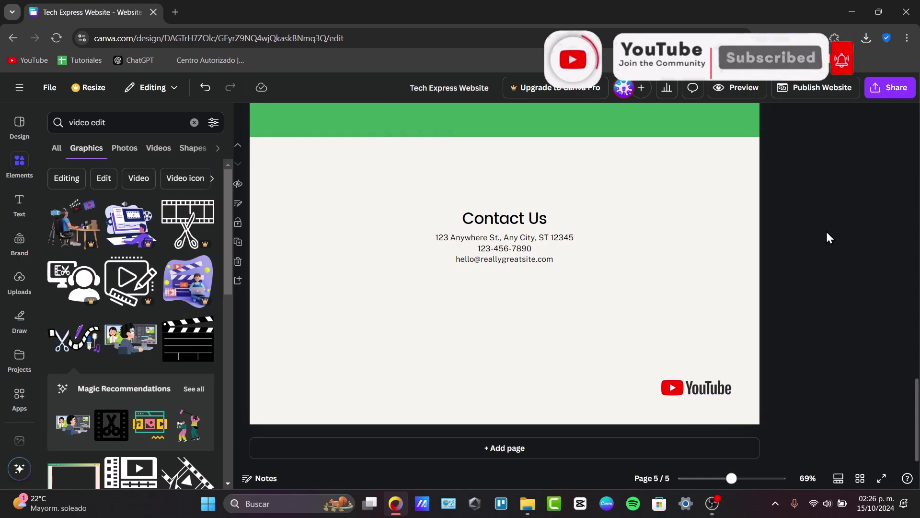
left_click(719, 389)
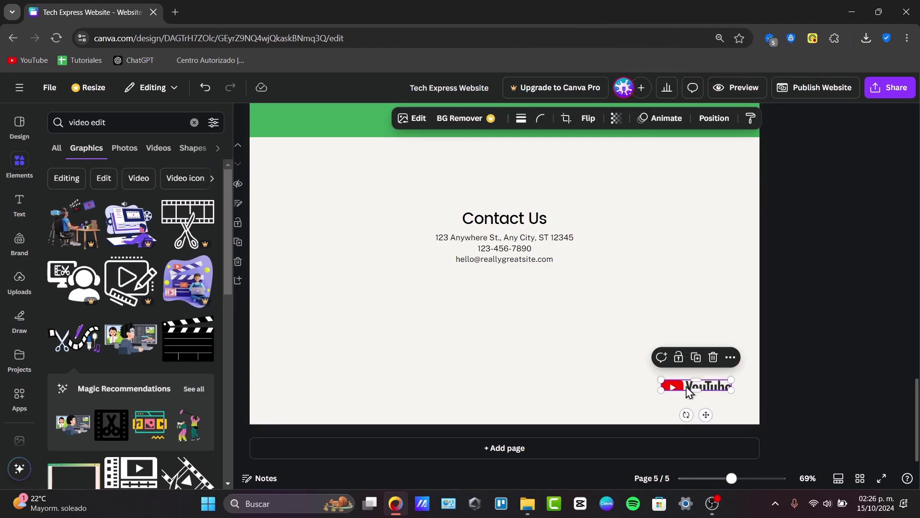